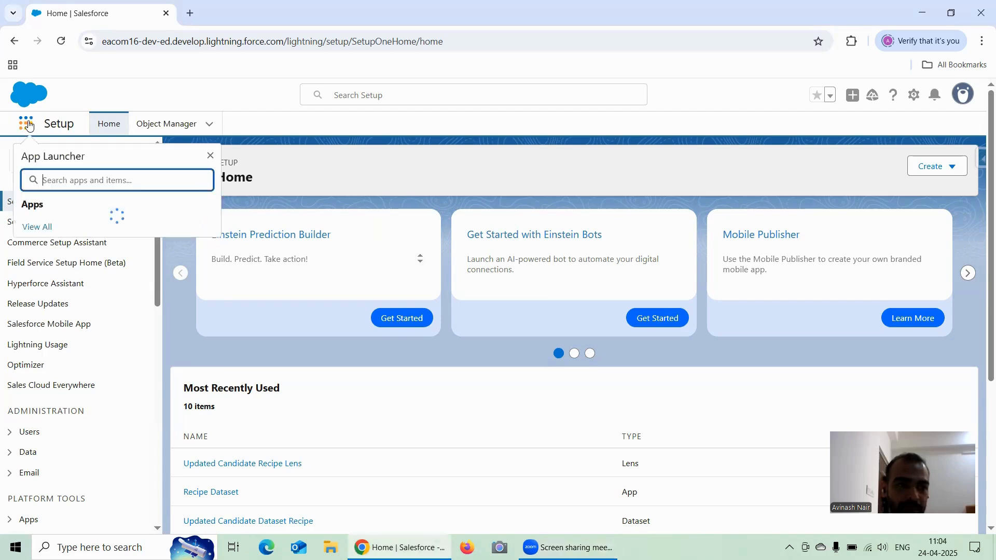
Open Analytics Studio, go to the Data Manager's dataflow management page and show the monitored dataflows
click(78, 224)
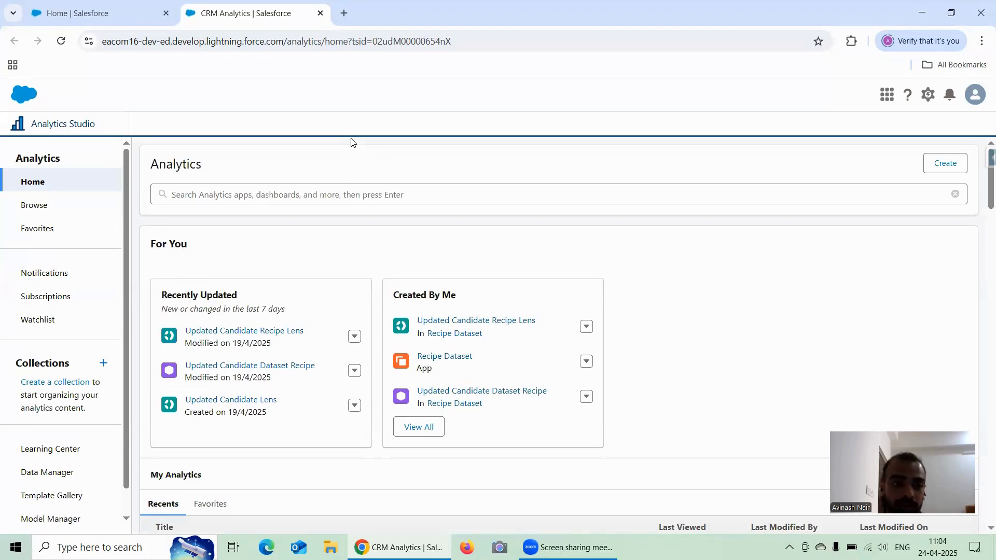
click(49, 473)
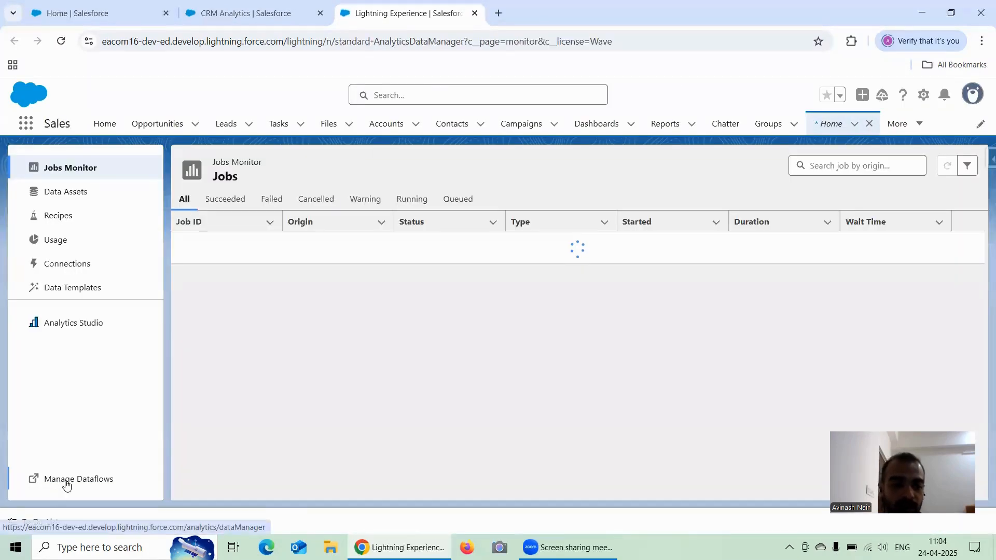
click(65, 480)
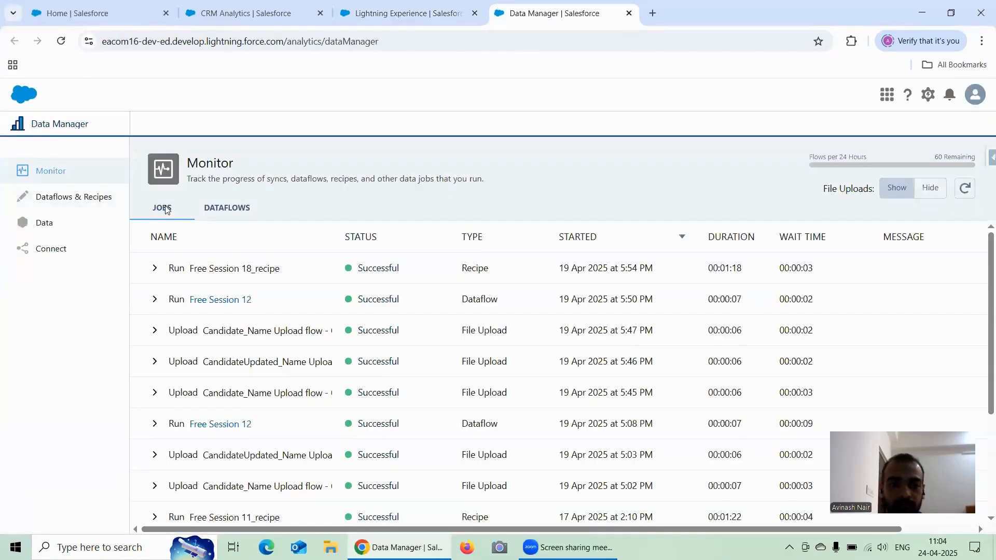
click(232, 209)
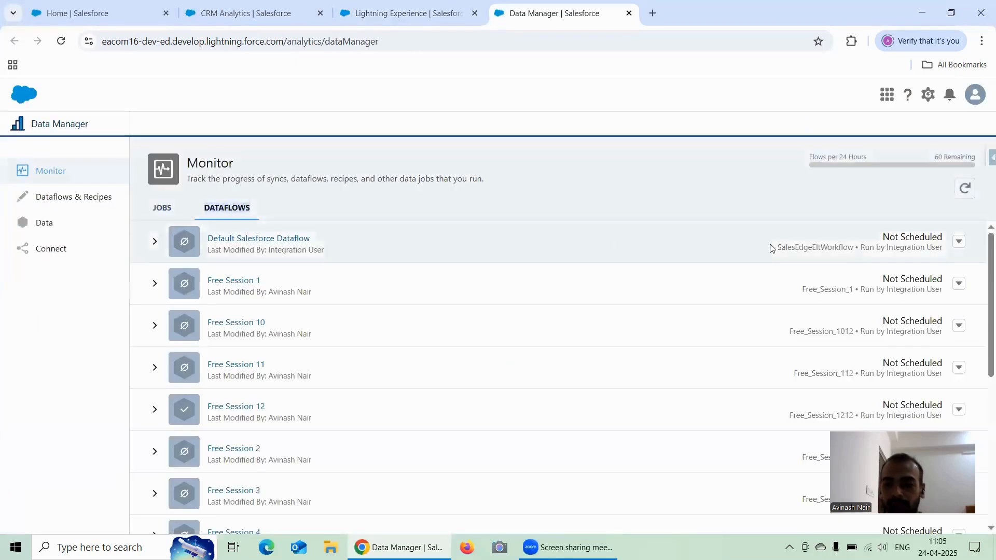
Create a new dataflow named "Free Session 13" from the Dataflows & Recipes page
click(76, 197)
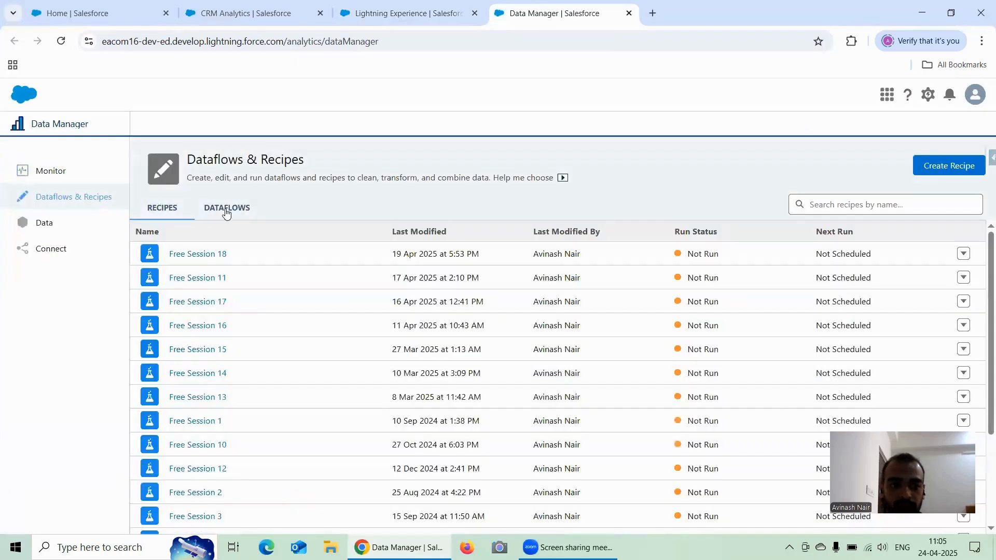
click(227, 210)
scroll(579, 349, down, 5)
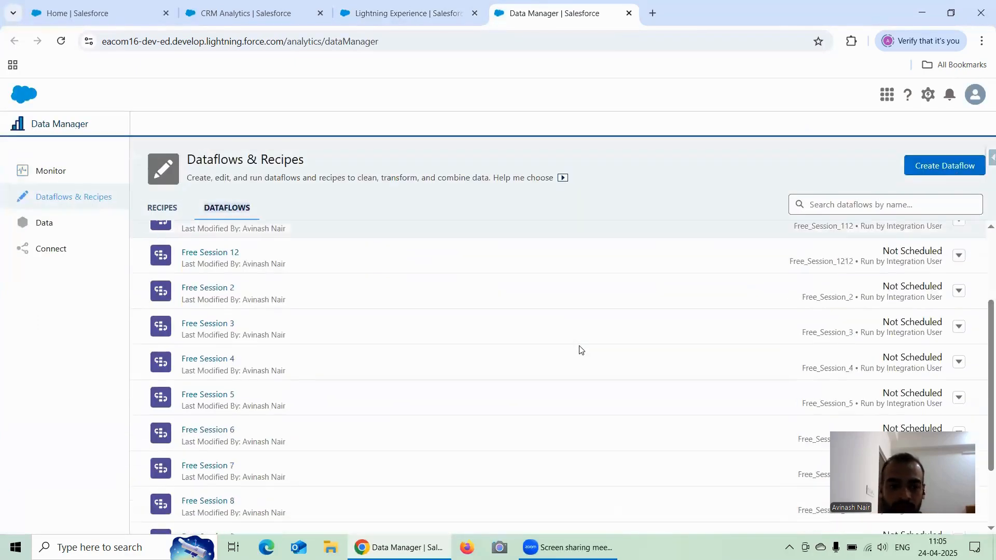
scroll(645, 342, up, 5)
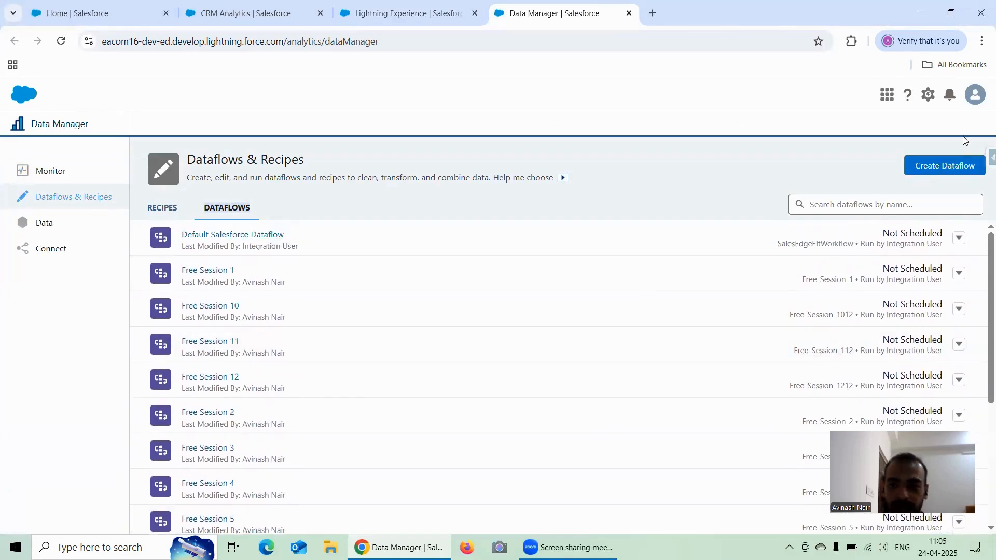
click(957, 168)
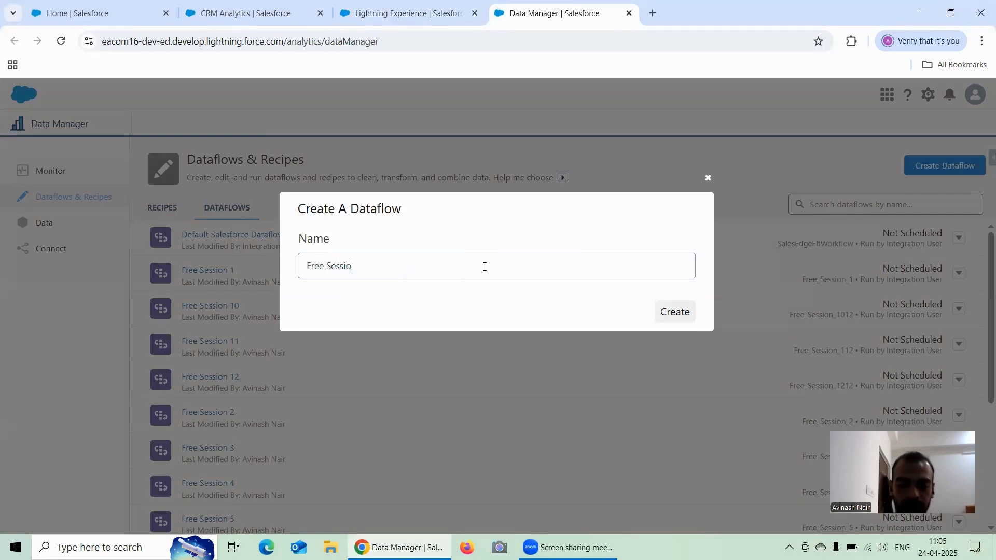
click(684, 315)
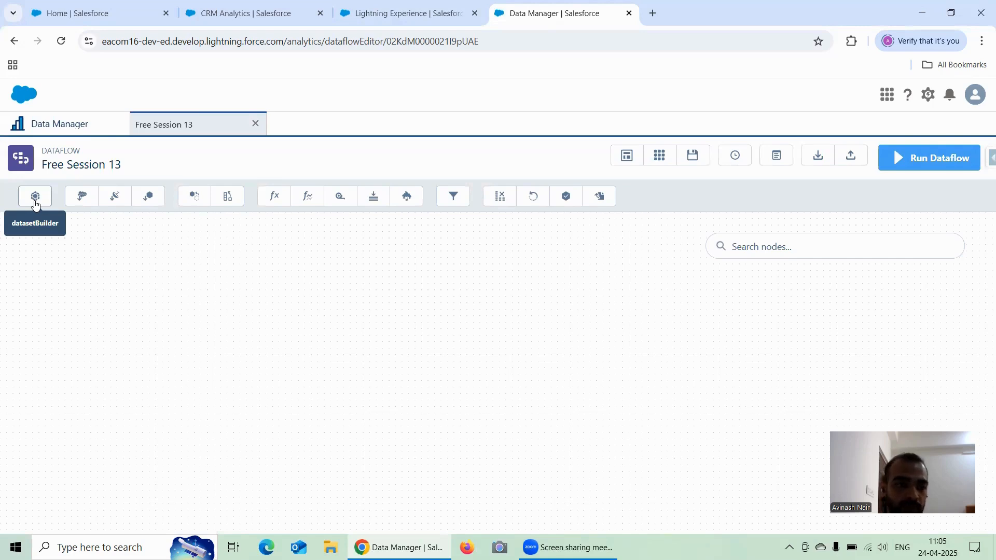
Add a dataset named "Opportunity Dataset Build" to the dataflow with the datasetBuilder and continue to the object selection
click(35, 203)
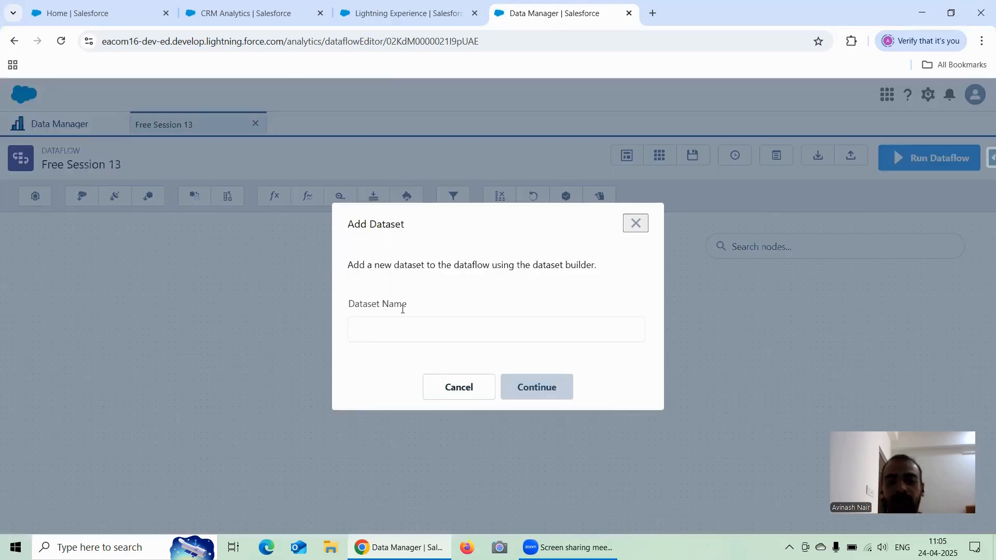
double_click(402, 302)
click(429, 307)
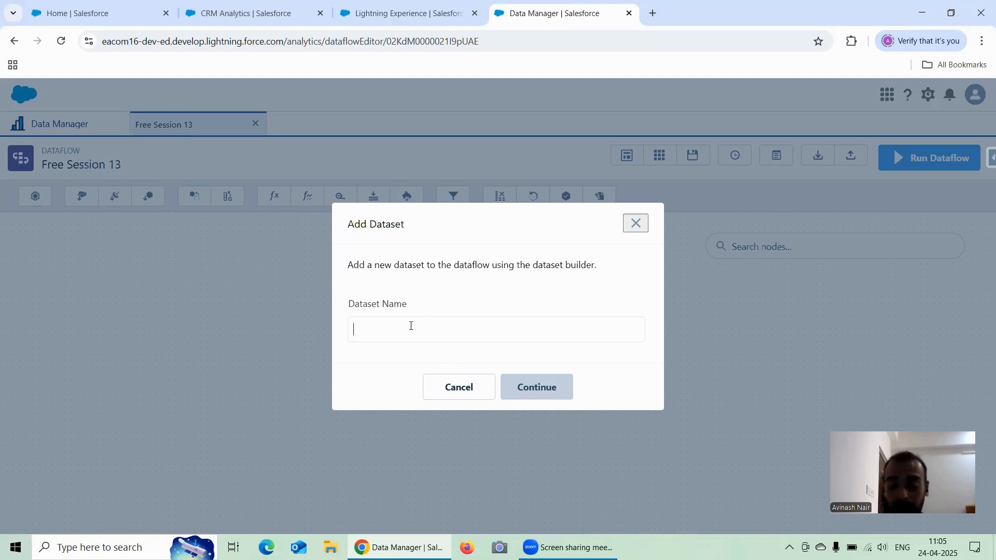
text(Opportunity Dataset Build)
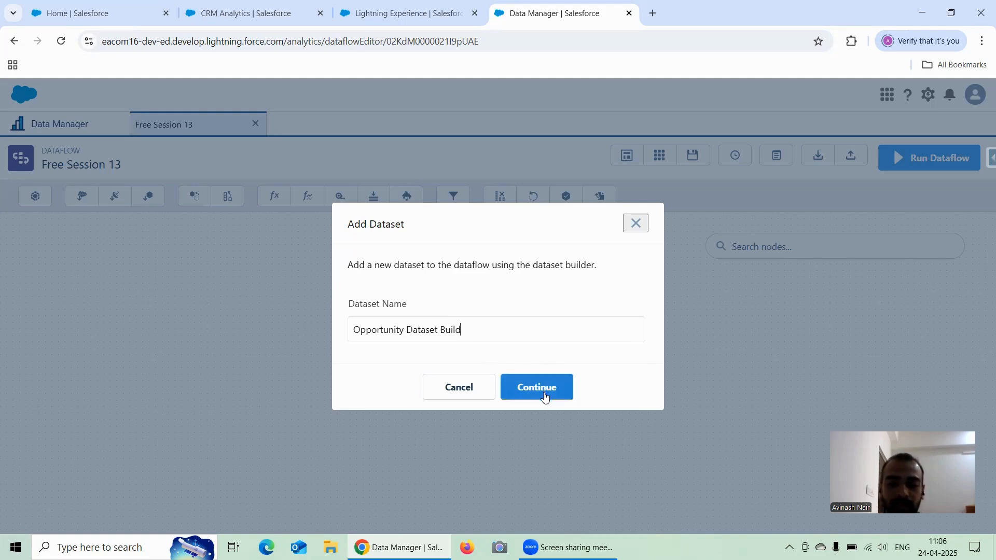
click(544, 388)
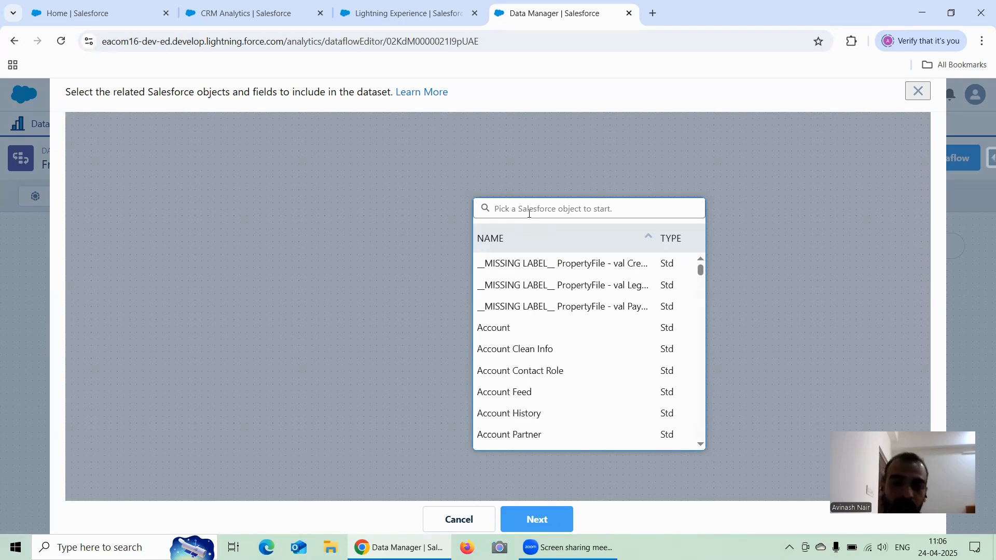
Switch to the Setup home page and check the Salesforce Inspector Advanced panel, then close it
click(121, 13)
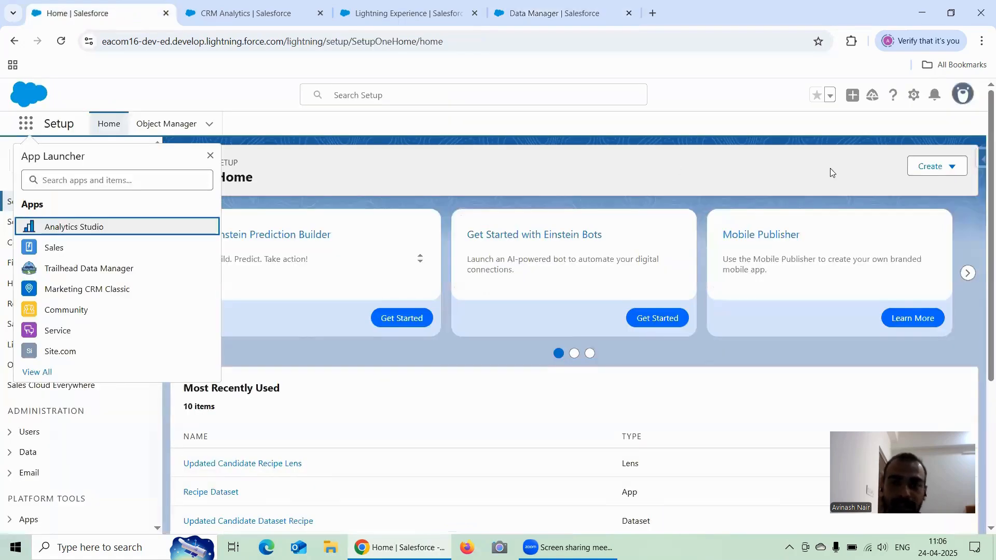
click(980, 168)
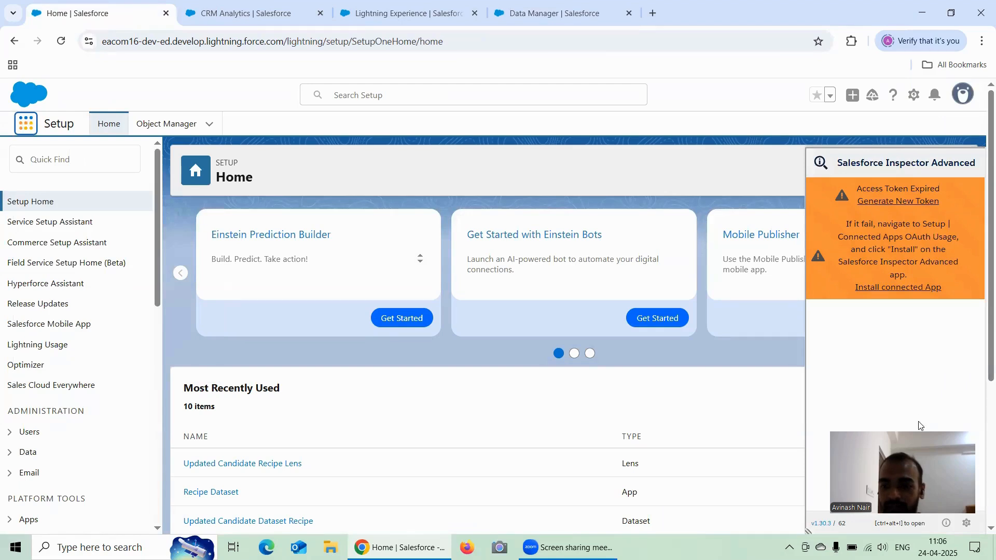
drag(919, 425, 725, 426)
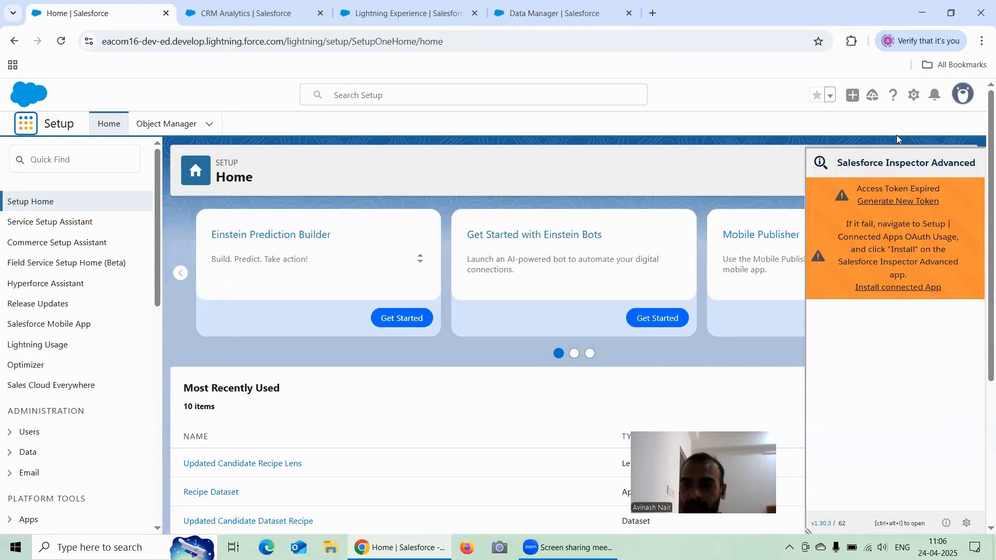
click(980, 159)
click(980, 161)
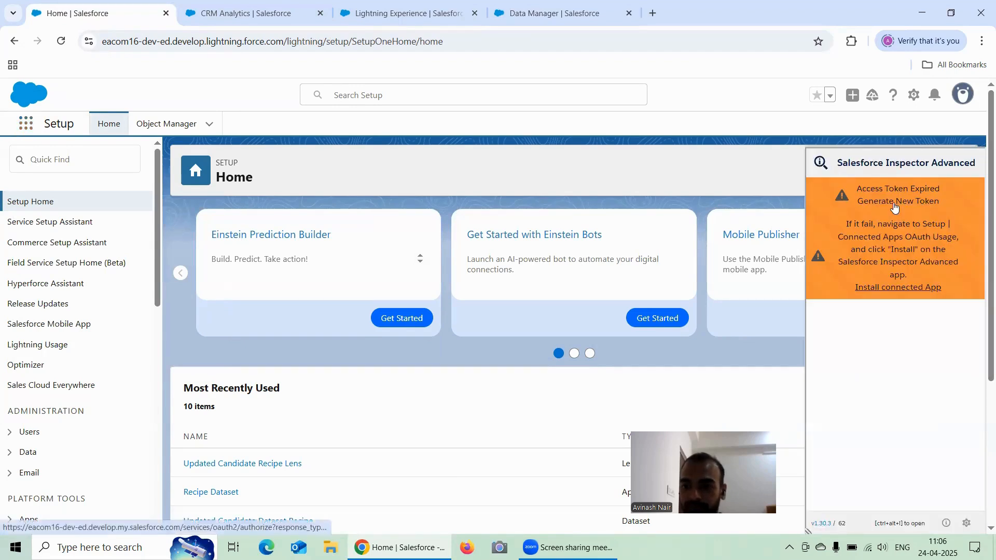
click(780, 177)
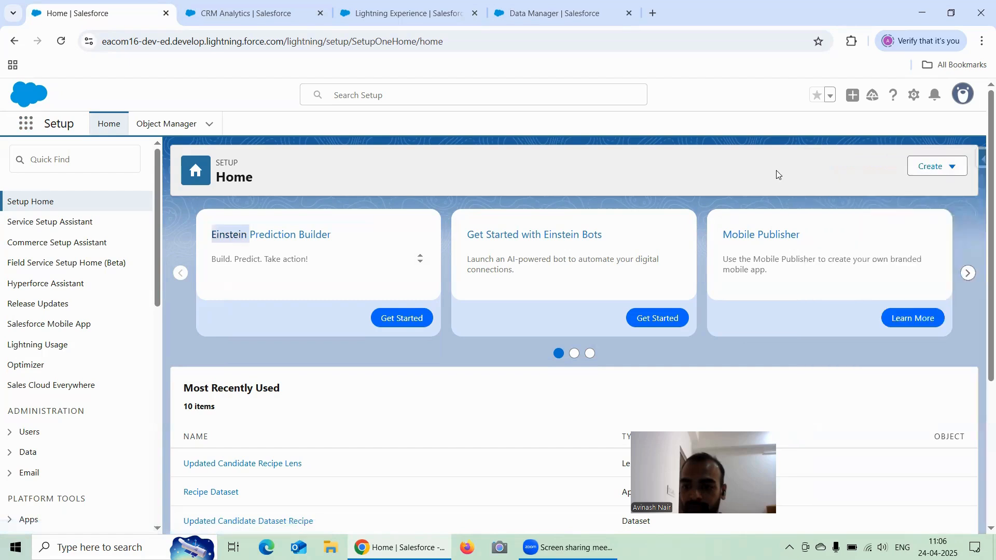
Open the Developer Console from Setup and switch to it
click(916, 99)
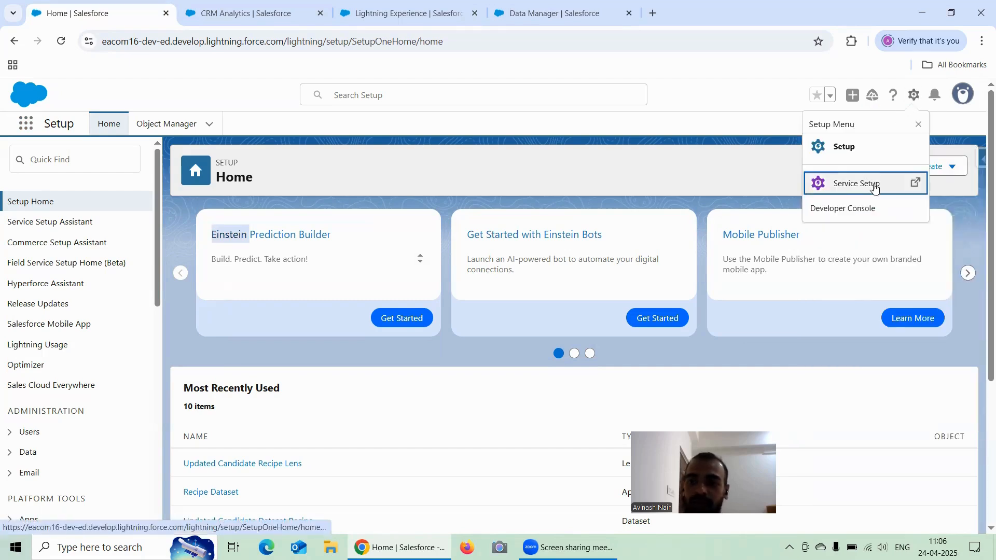
click(869, 208)
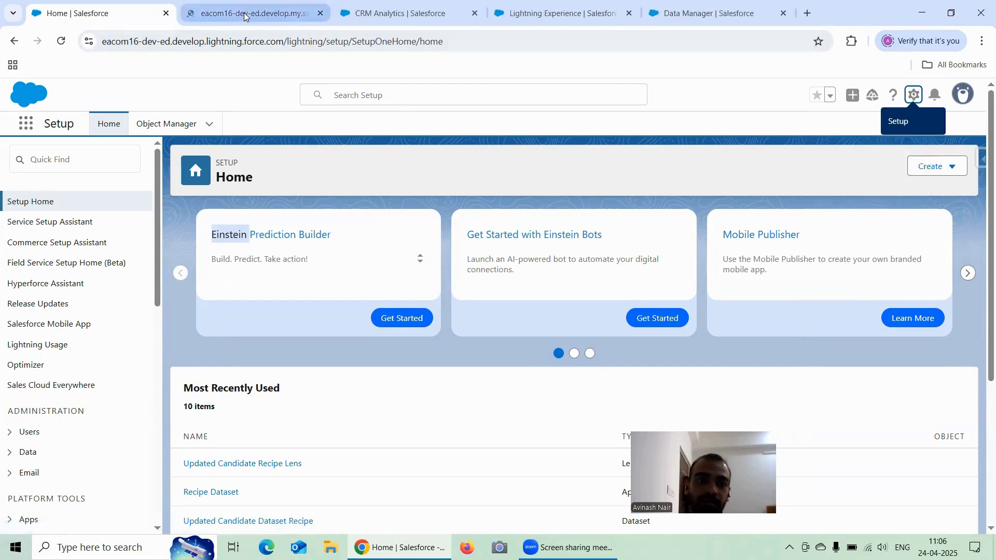
click(261, 14)
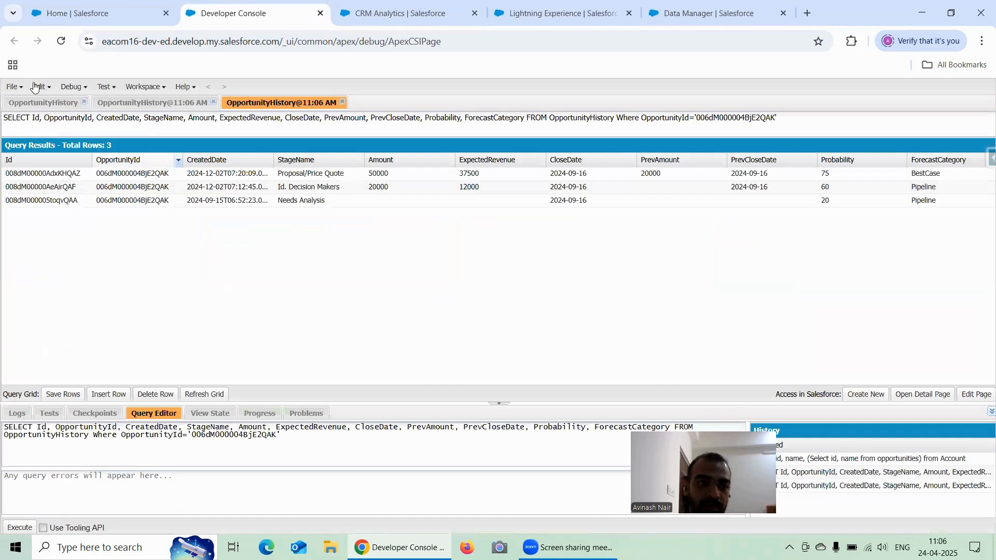
Find and open the Opportunity.obj resource in the Developer Console
click(16, 88)
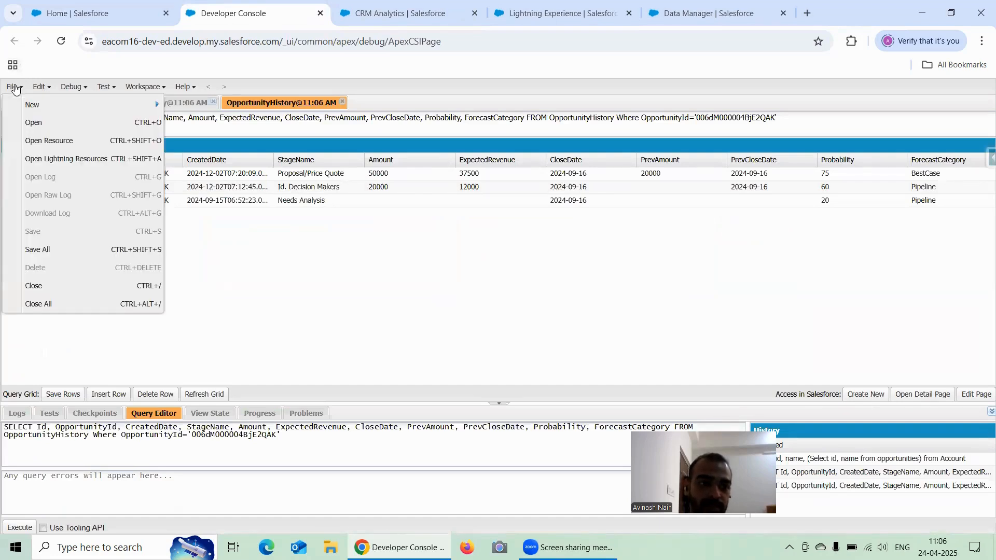
mouse_move(57, 106)
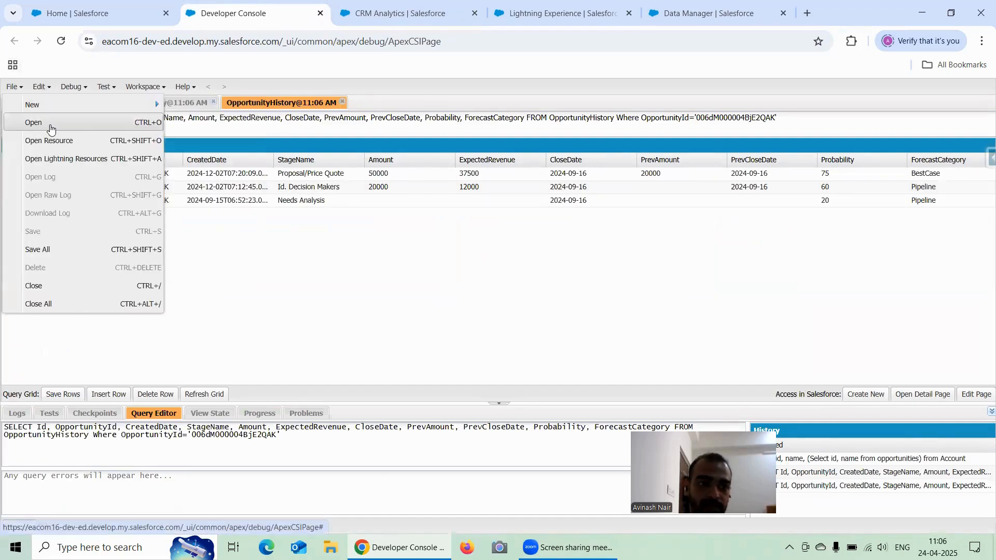
drag(280, 434, 2, 430)
click(2, 430)
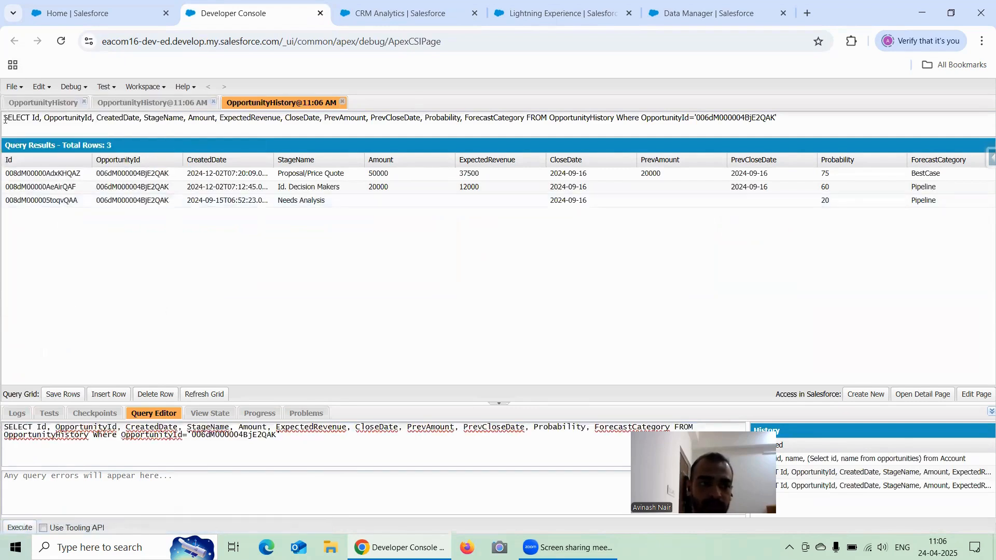
click(14, 88)
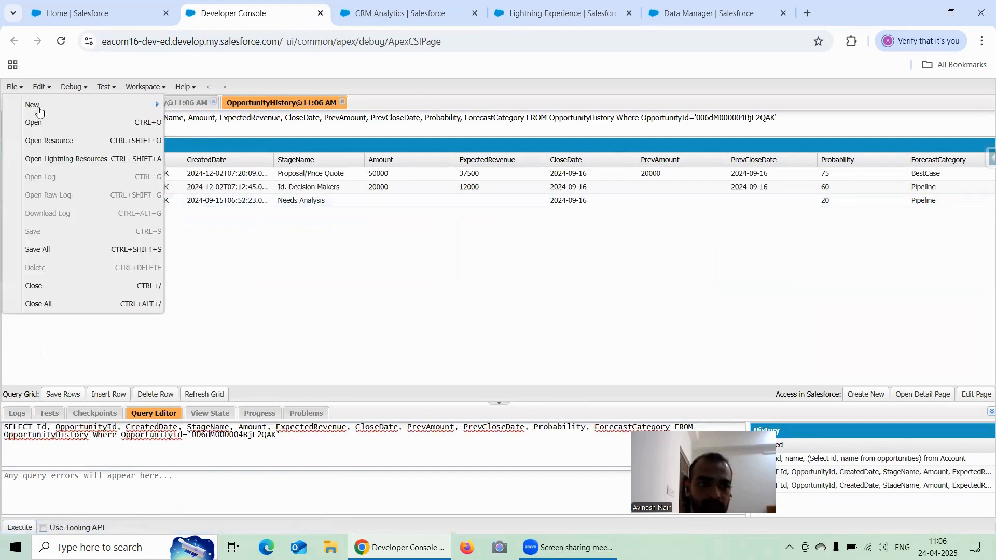
click(58, 142)
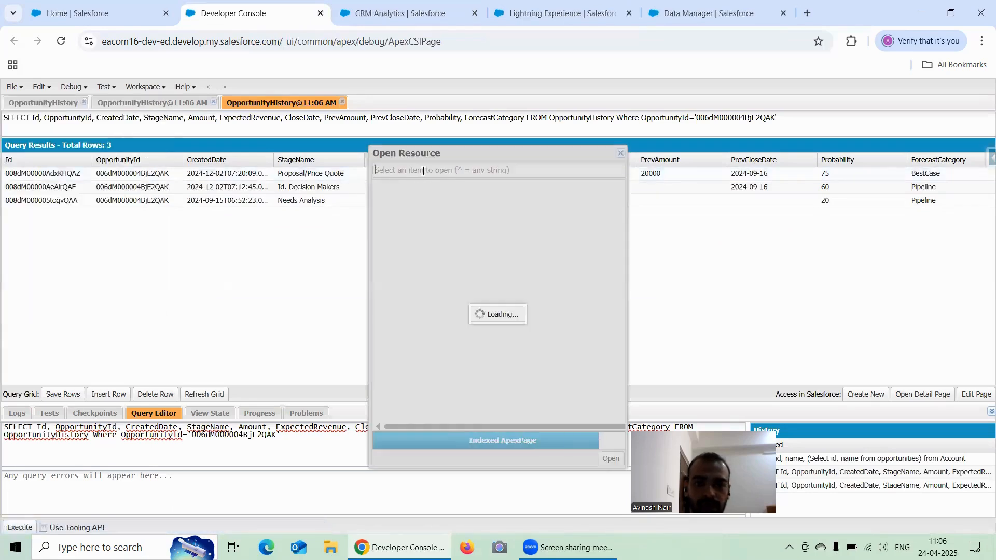
text(Oppo)
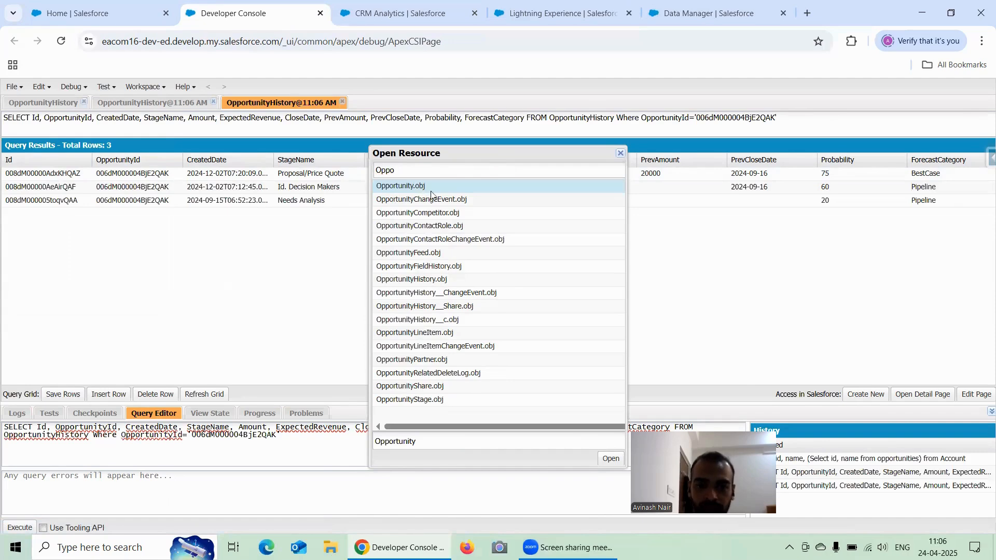
click(610, 458)
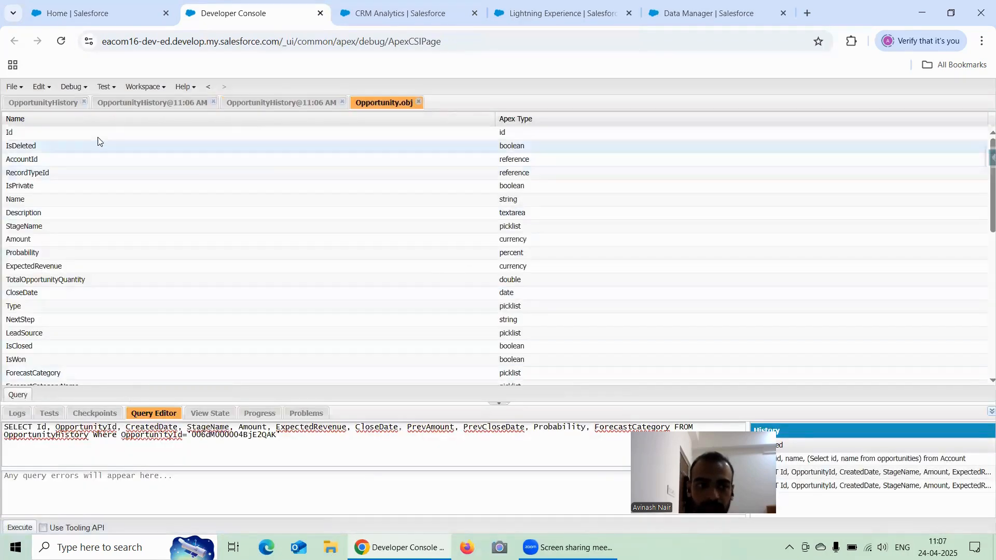
Generate a query for the Id, Name and StageName fields of Opportunity and execute it
click(37, 130)
ctrl+click(32, 200)
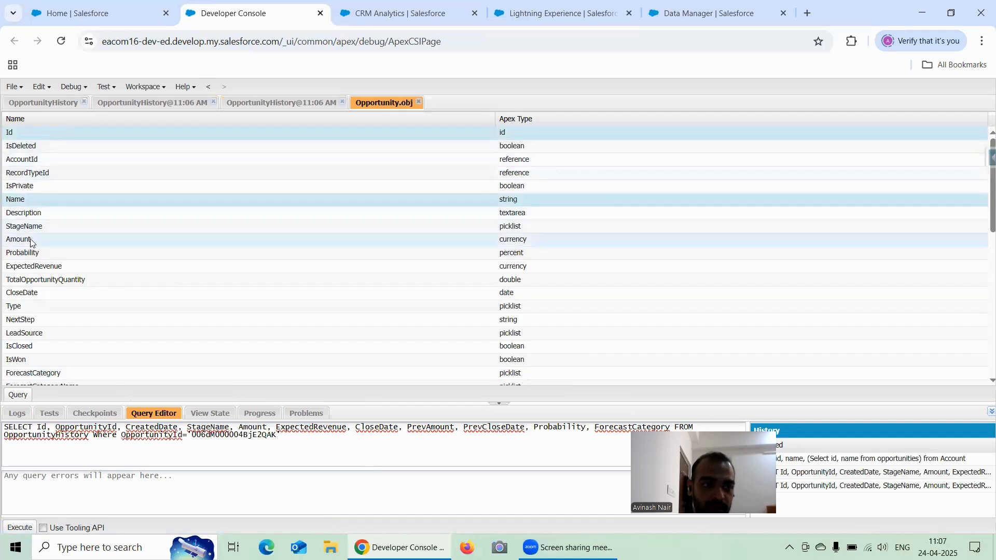
ctrl+click(31, 226)
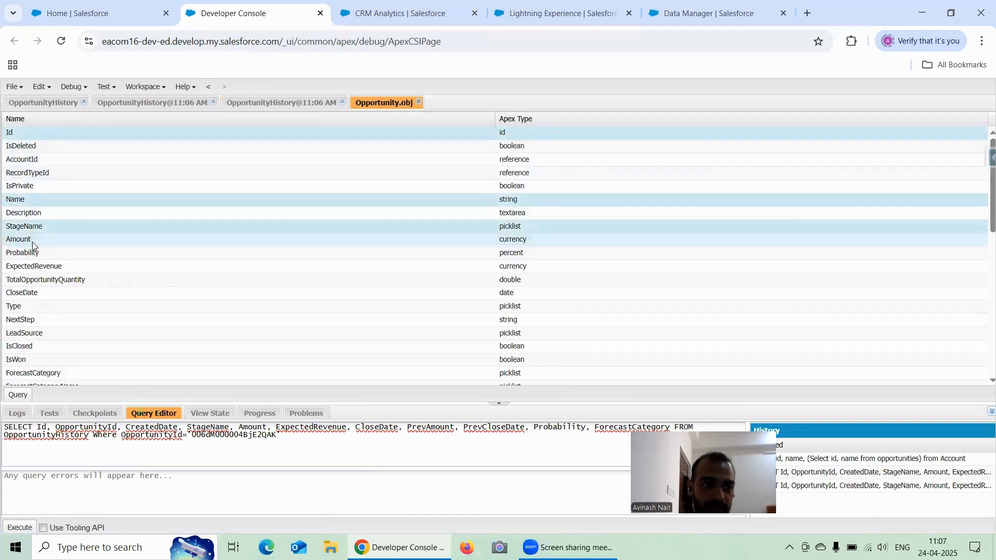
click(19, 395)
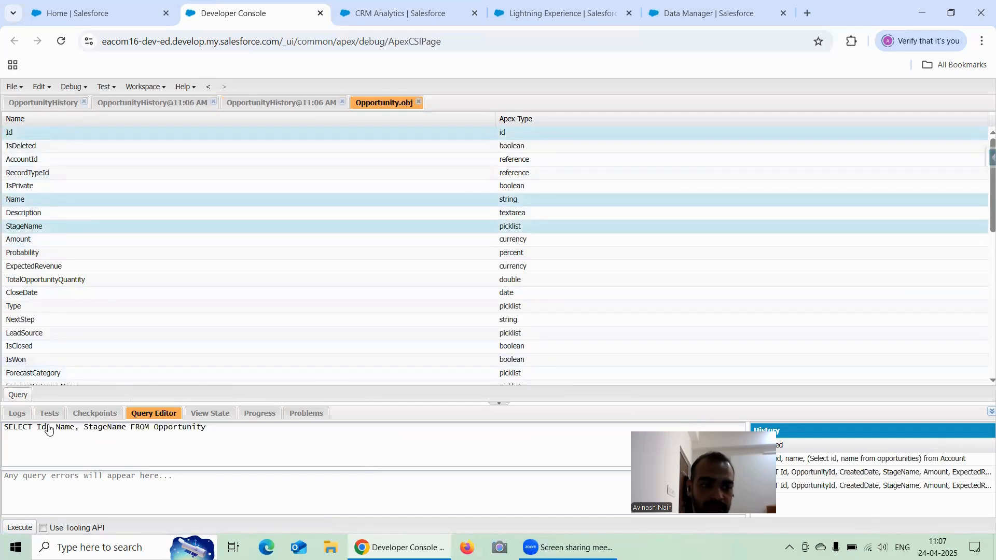
click(21, 527)
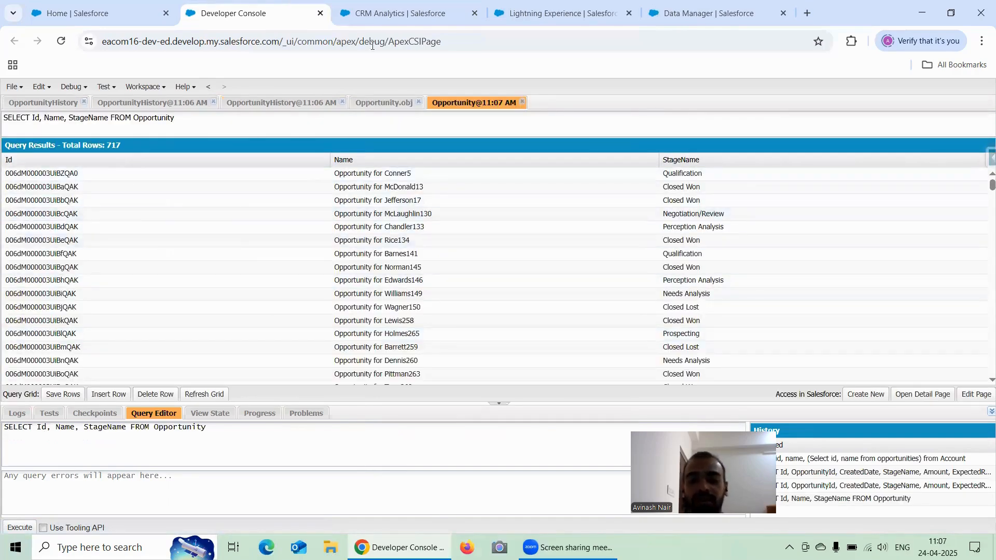
Return to the Data Manager dataset builder and pick the standard Opportunity object as the root
click(512, 20)
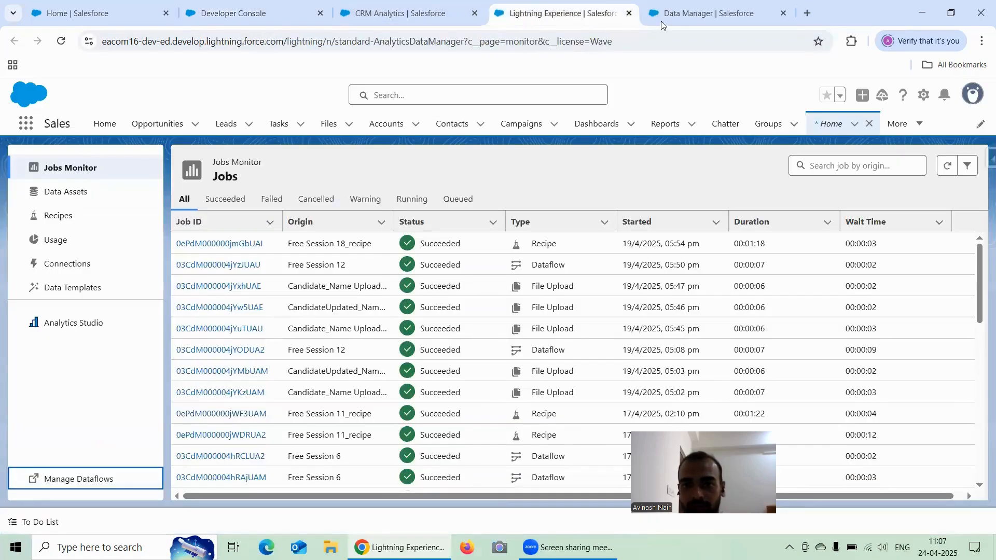
click(675, 13)
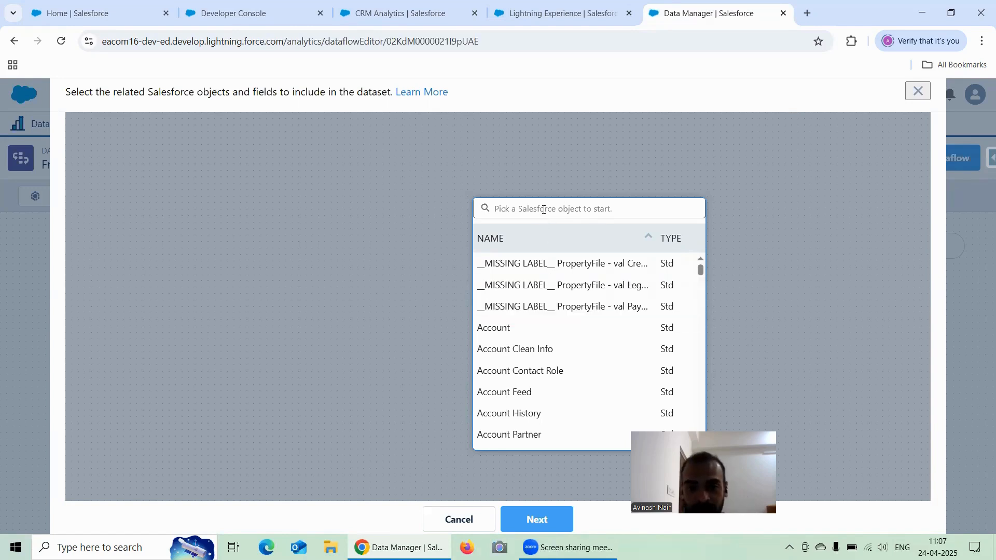
click(542, 210)
text(Opport)
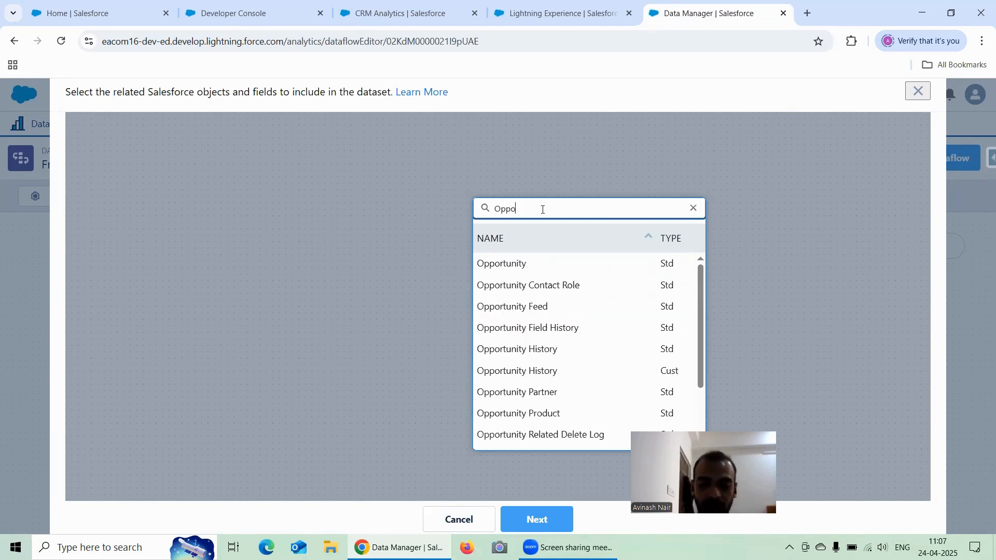
click(513, 263)
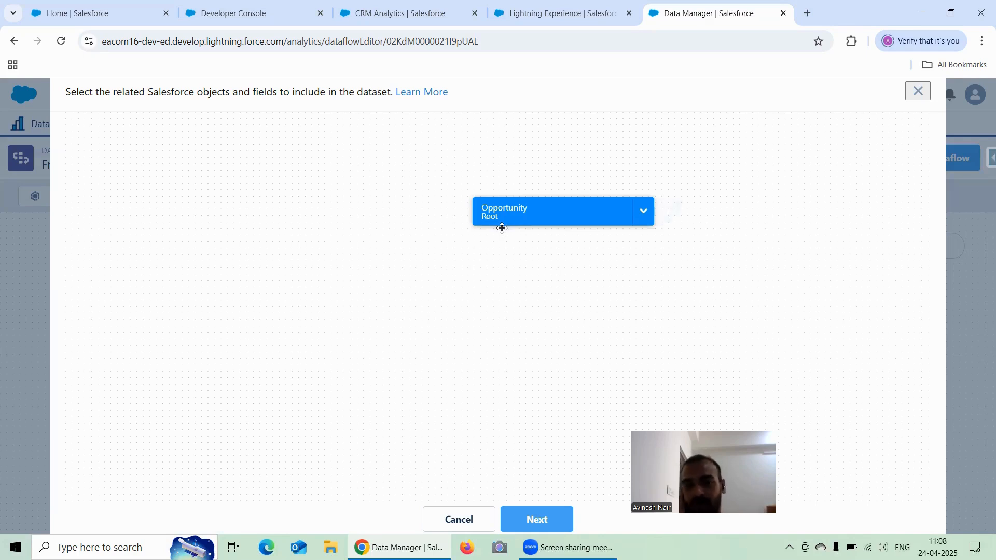
Open the field selection of the Opportunity root node and add the Opportunity ID field
mouse_move(516, 216)
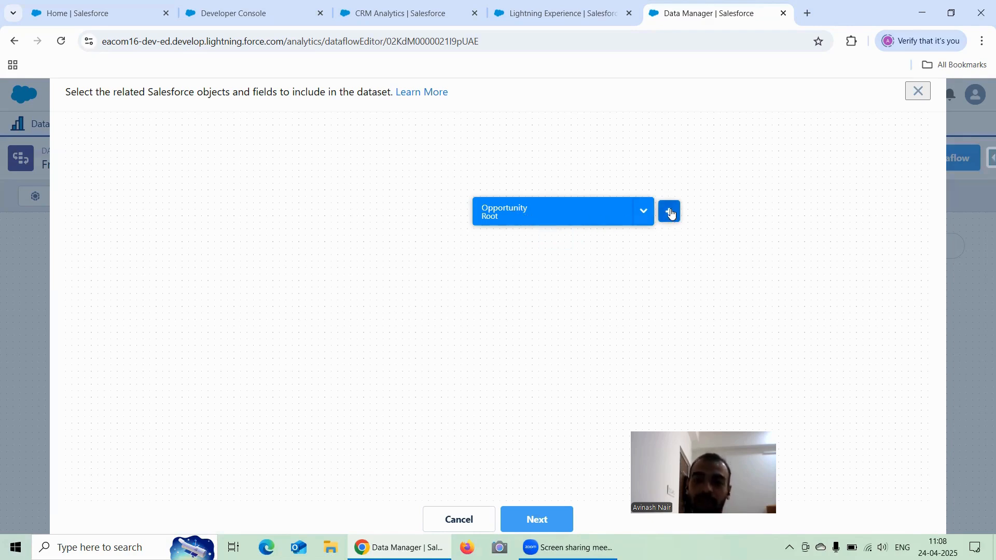
drag(565, 230, 564, 167)
click(669, 149)
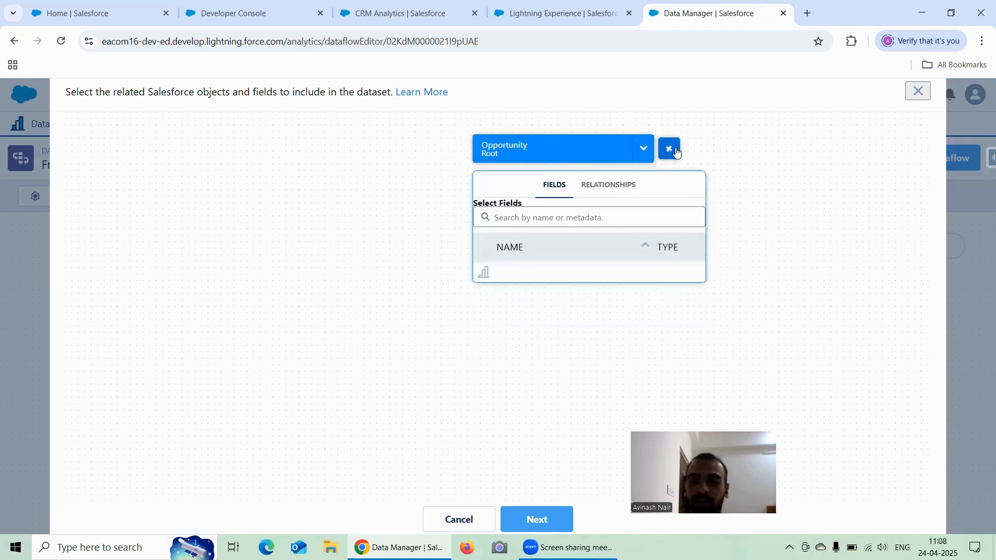
click(558, 214)
text(Id)
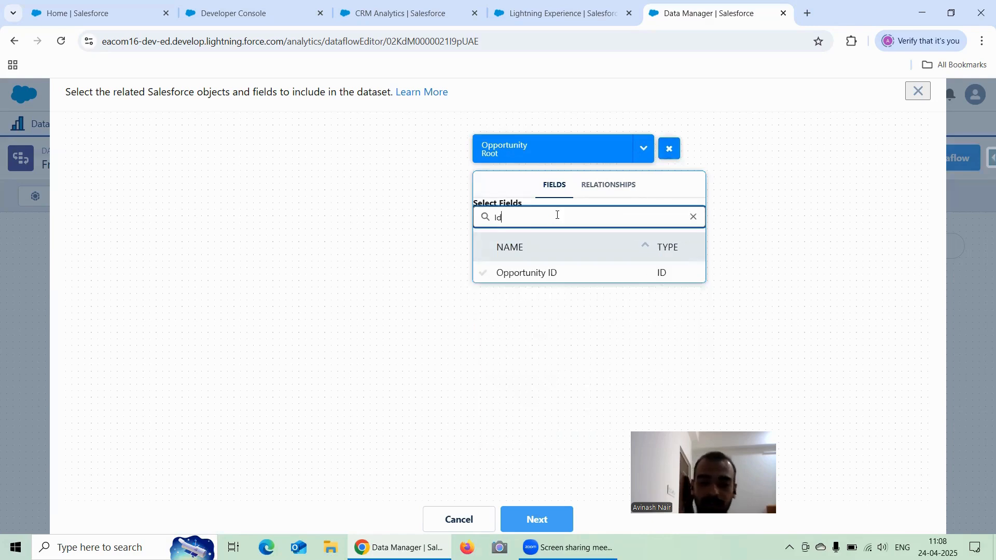
click(555, 275)
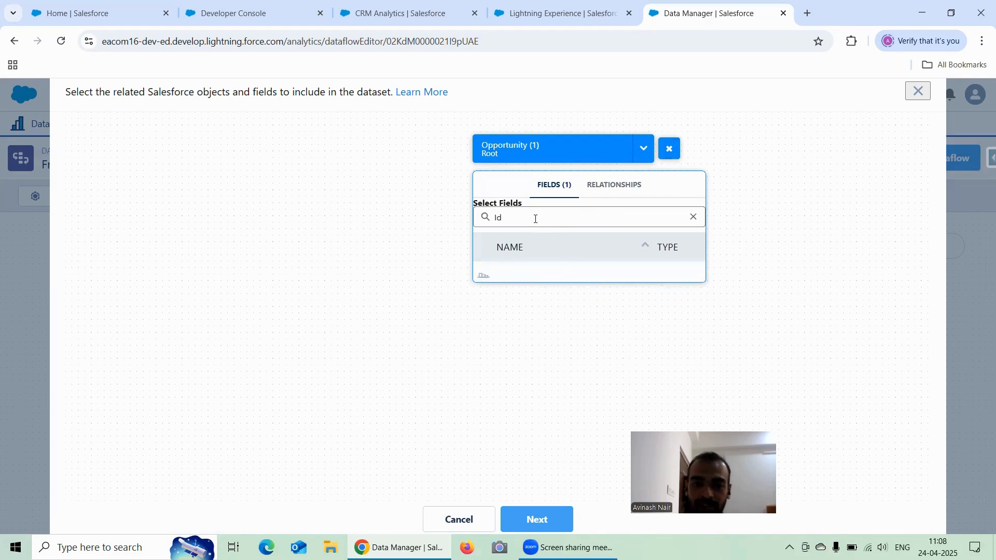
Add the Name and Stage fields to the Opportunity root node
click(536, 218)
key(BackSpace)
key(BackSpace)
text(Name)
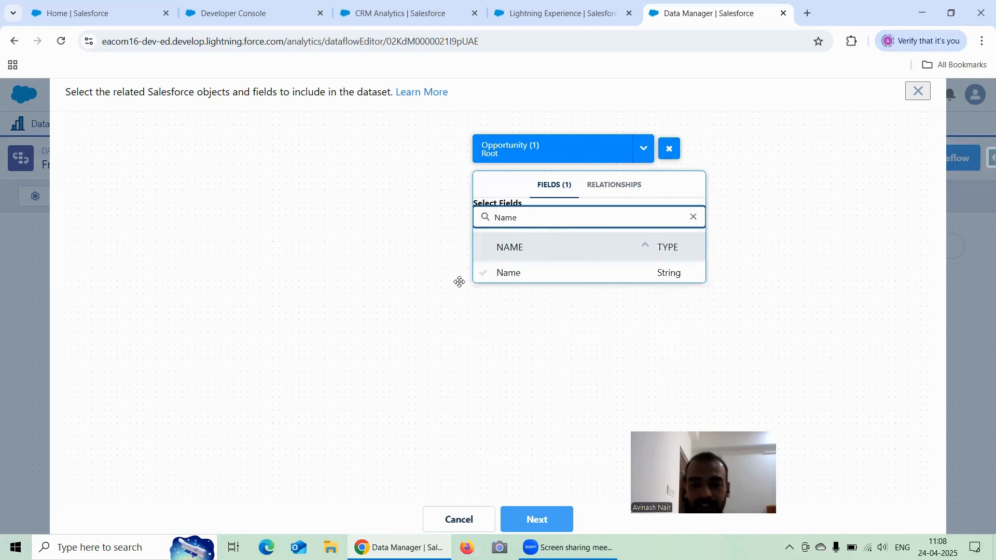
click(513, 274)
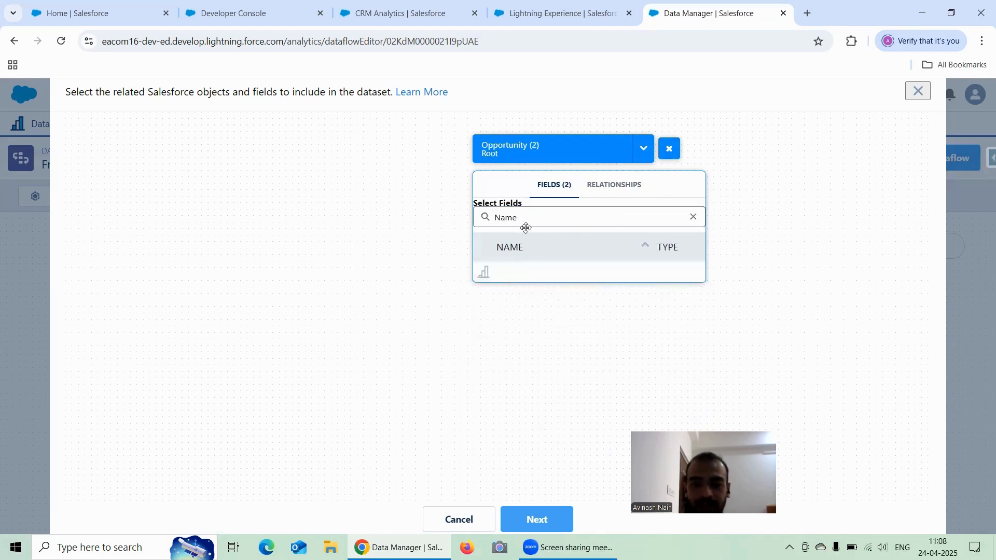
double_click(527, 220)
text(Stag)
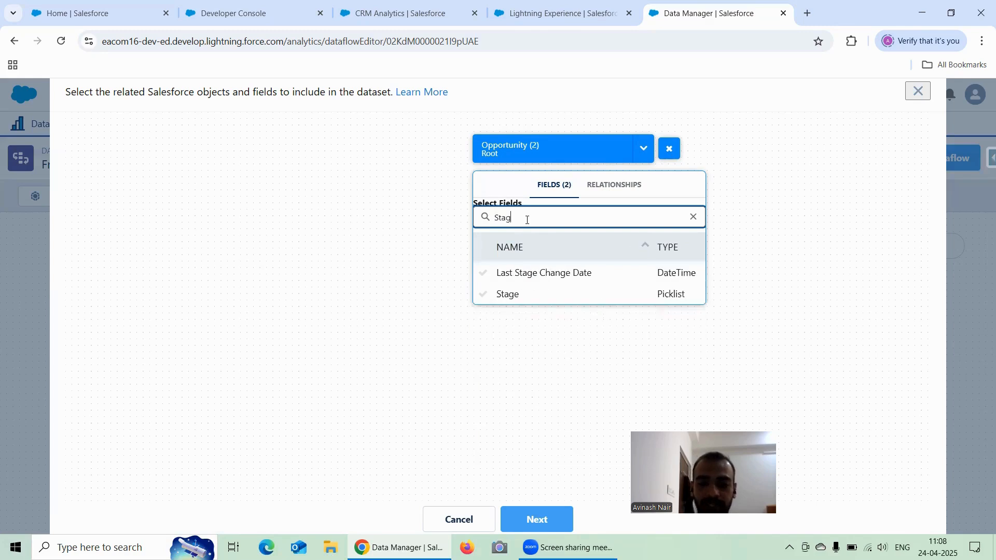
click(505, 294)
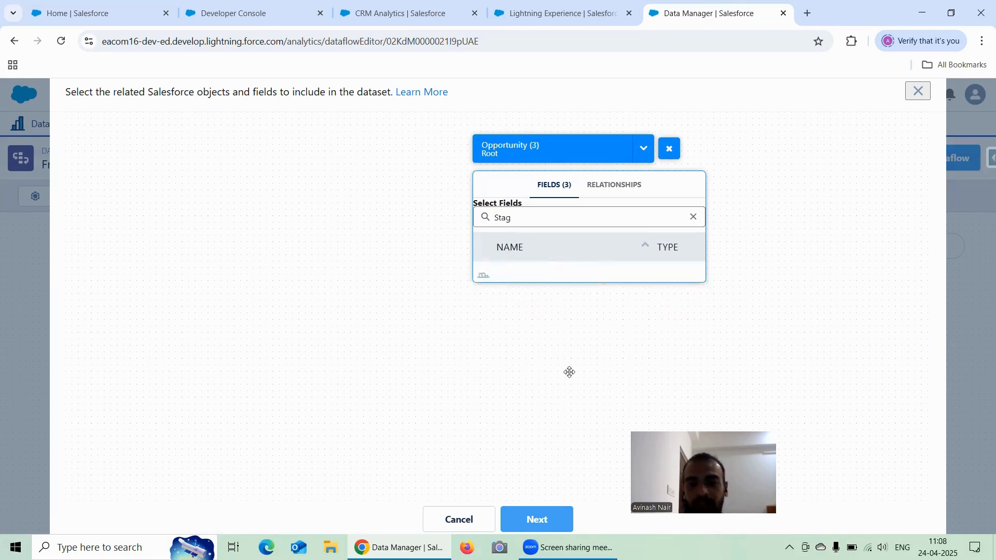
Join the Account object through Account ID and the User object through Owner ID to the Opportunity node
click(608, 193)
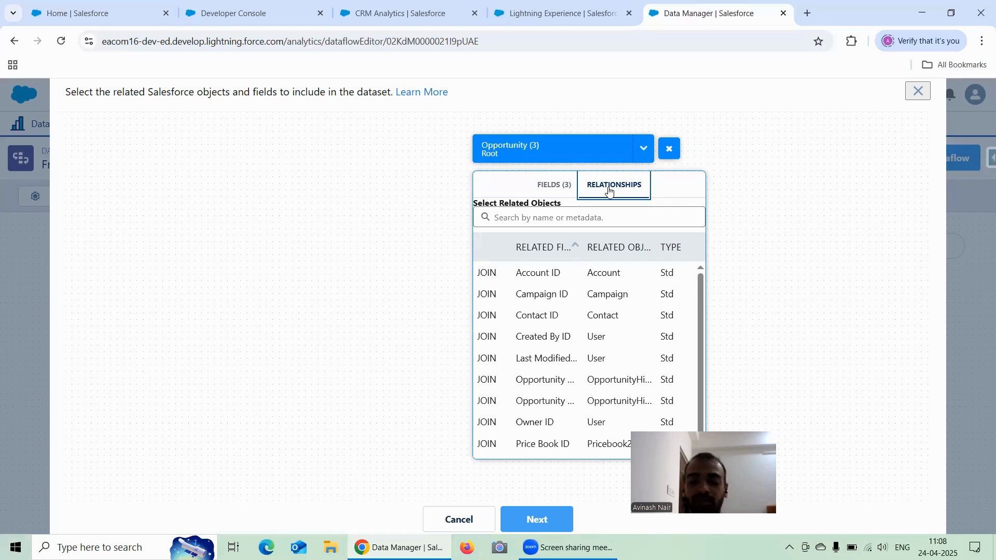
click(551, 278)
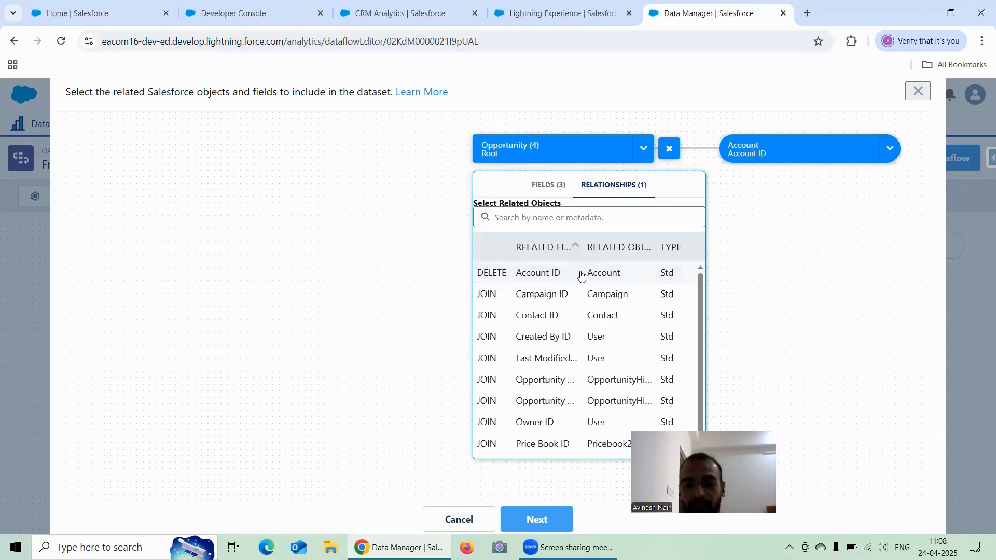
scroll(591, 296, down, 1)
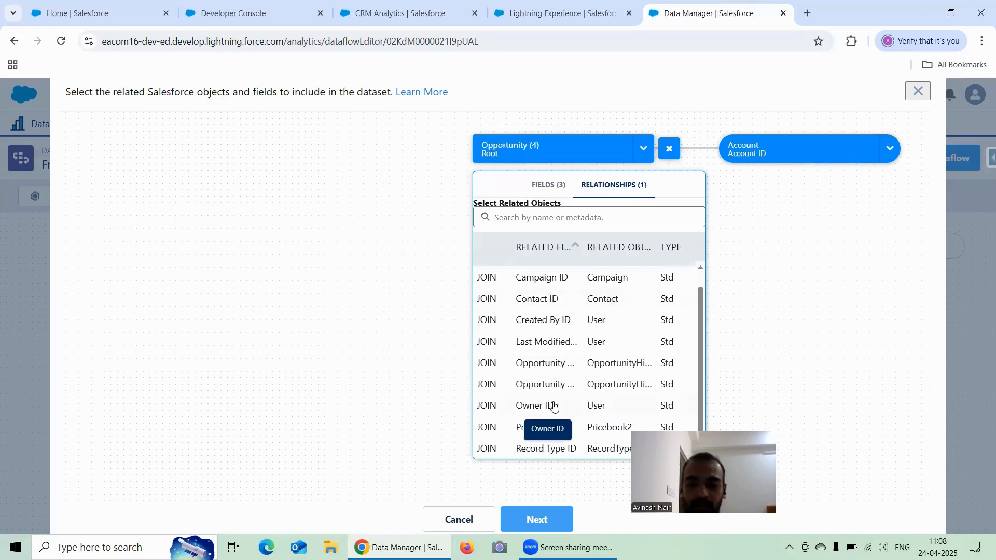
click(554, 406)
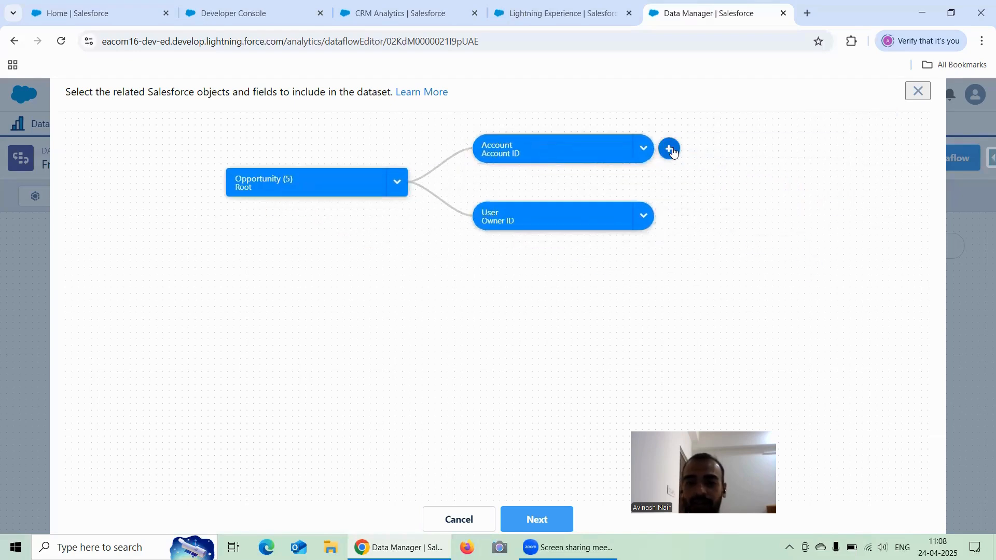
Add the Account ID and Account Name fields to the joined Account node
click(672, 151)
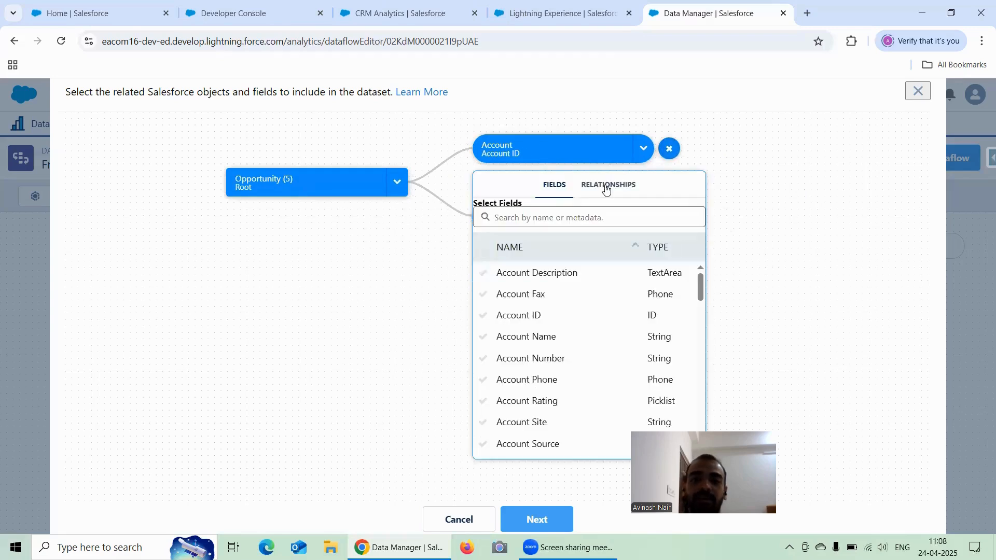
click(543, 218)
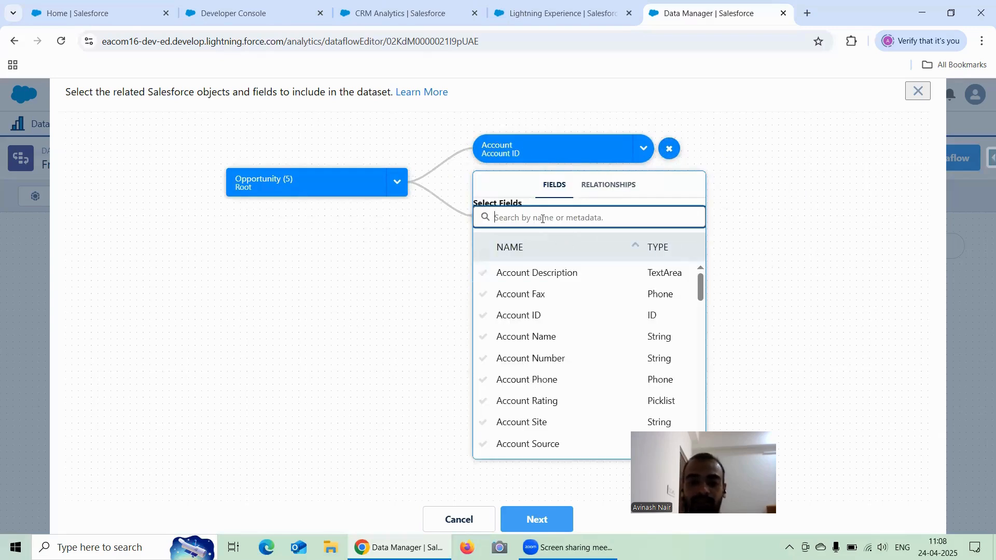
click(534, 316)
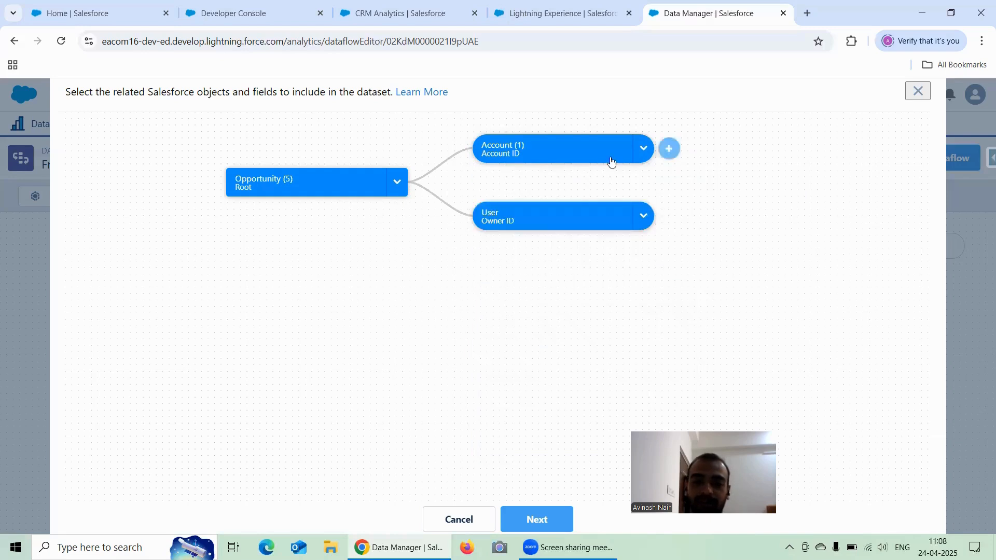
click(669, 149)
click(550, 217)
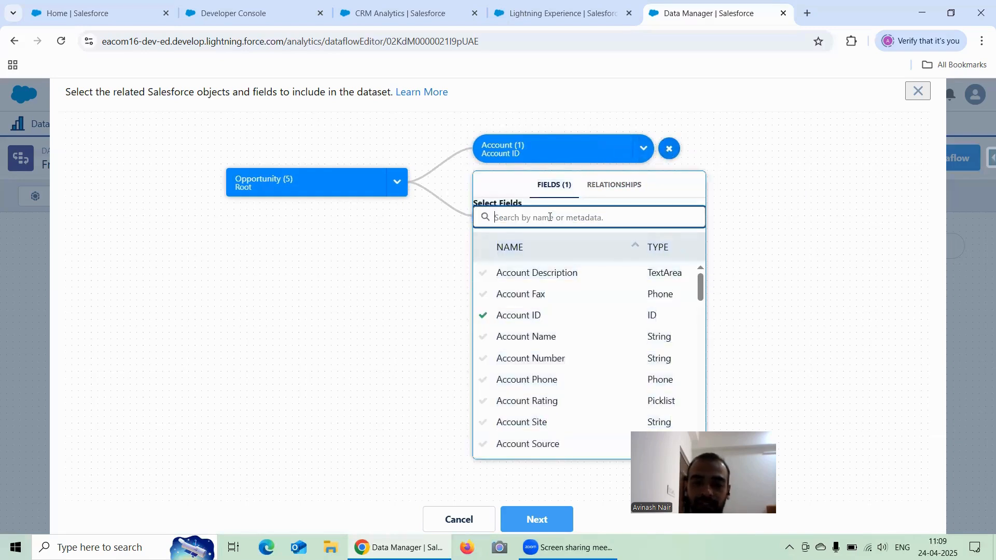
text(Name)
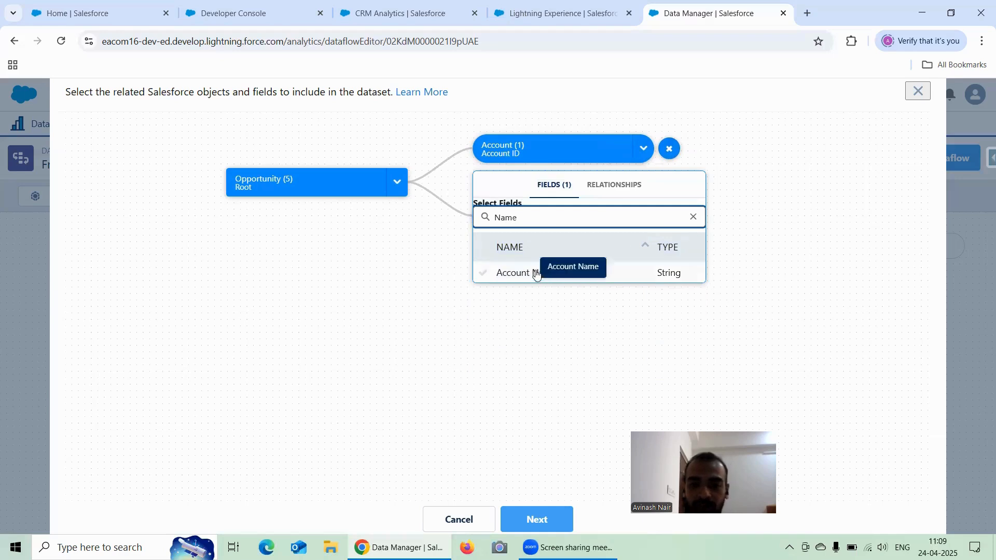
click(597, 278)
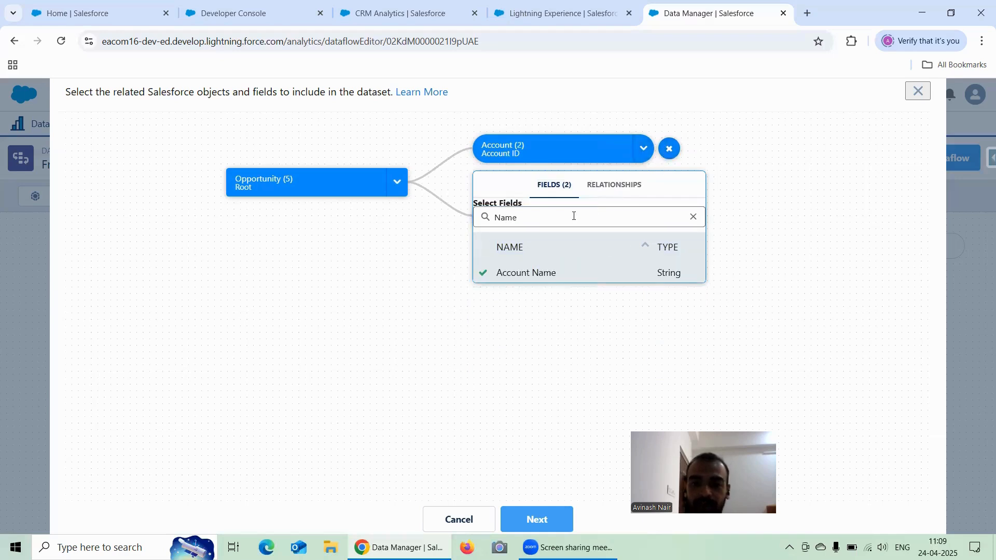
Add the Industry field to the Account node and close its field selection
click(573, 219)
key(BackSpace)
key(BackSpace)
key(BackSpace)
key(BackSpace)
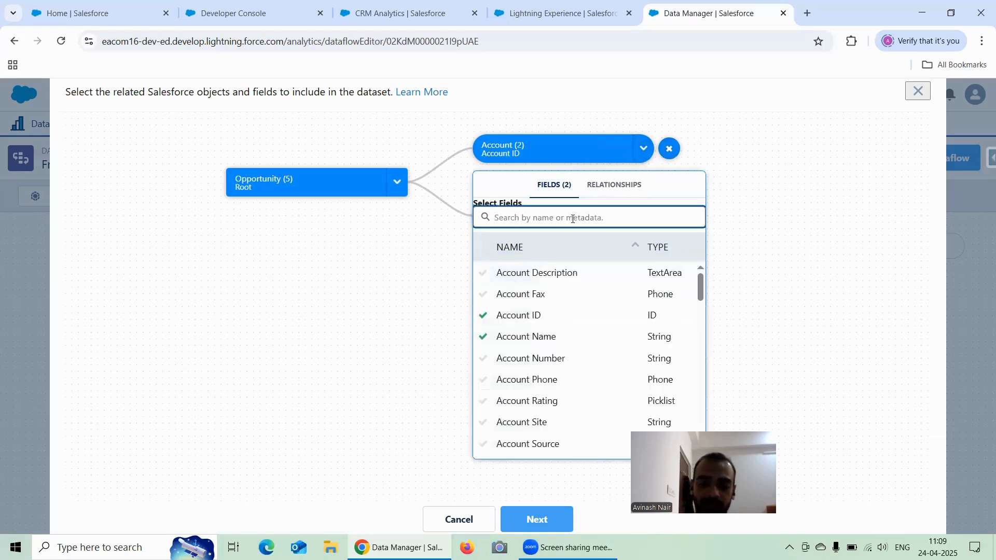
text(Indus)
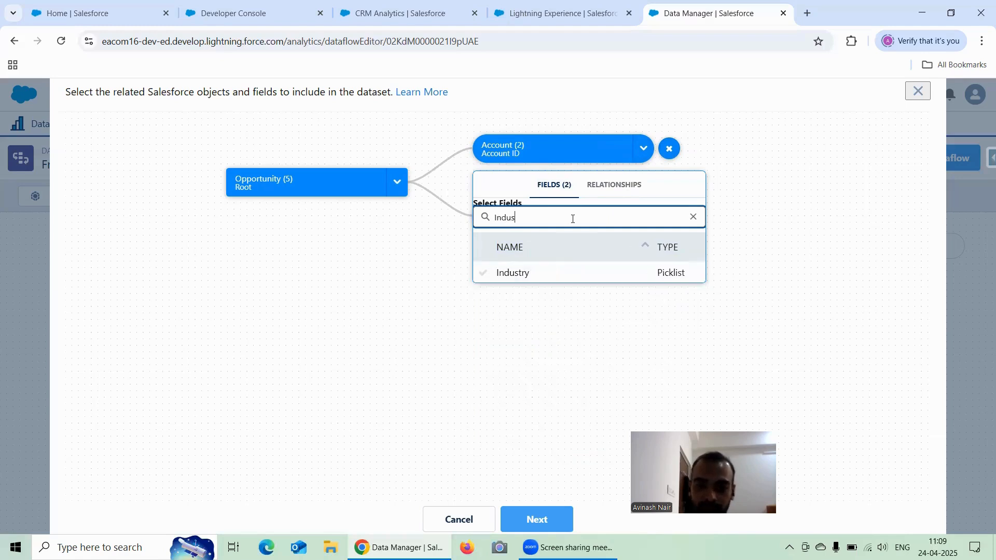
click(533, 273)
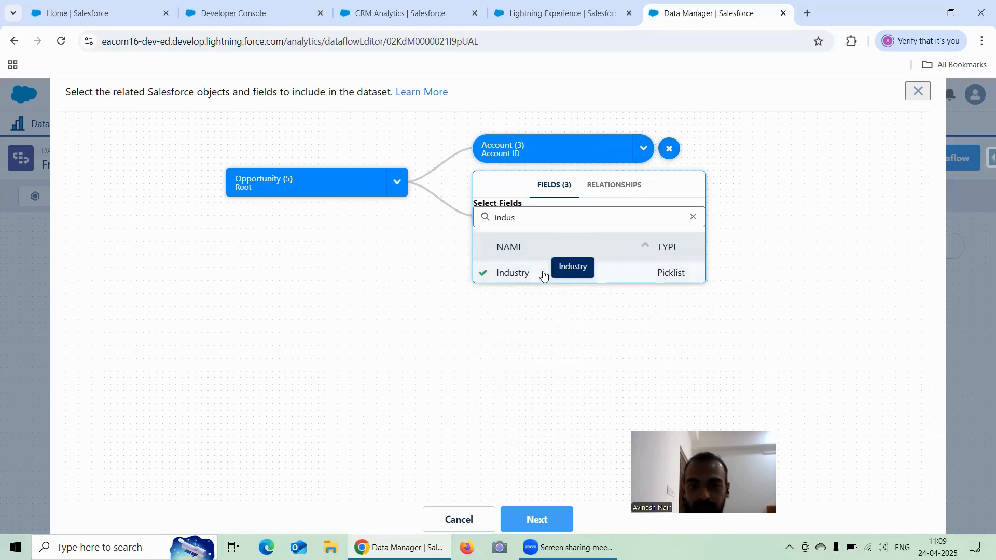
click(711, 158)
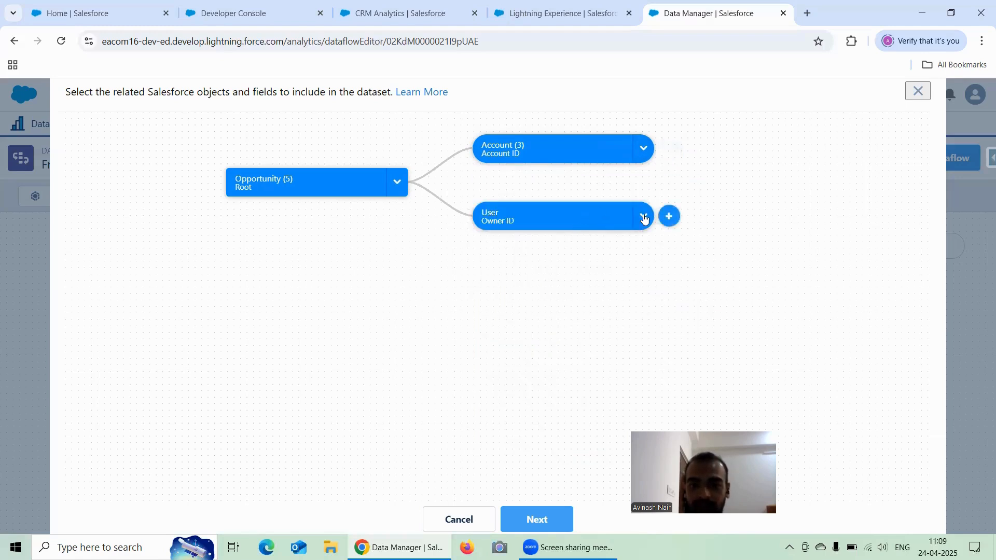
Open the field selection of the joined User node and add the User ID field
click(669, 215)
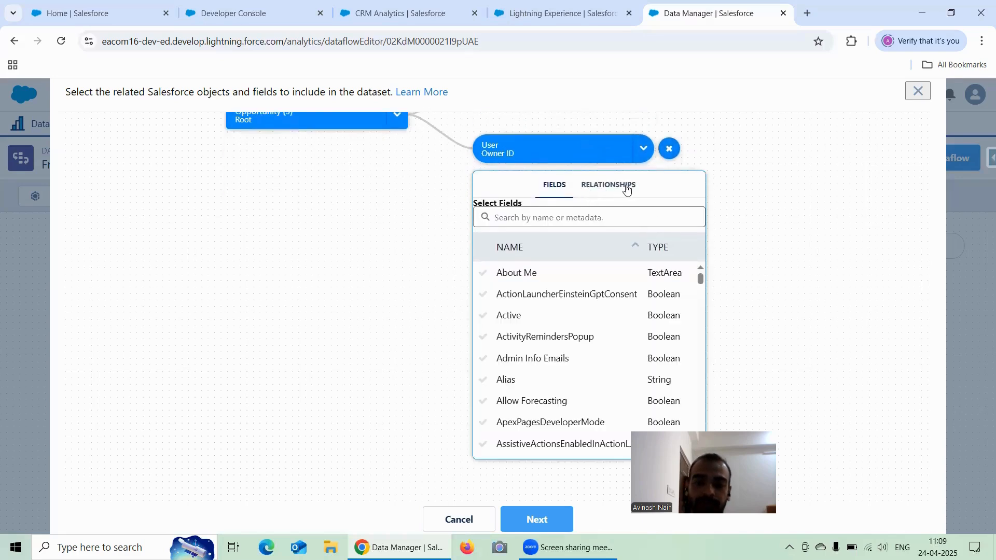
click(572, 215)
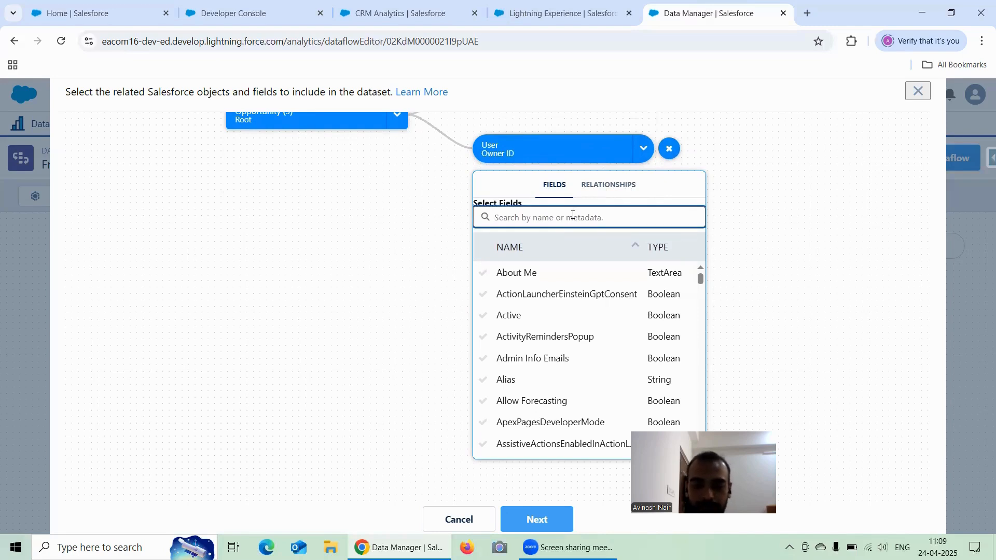
text(Id)
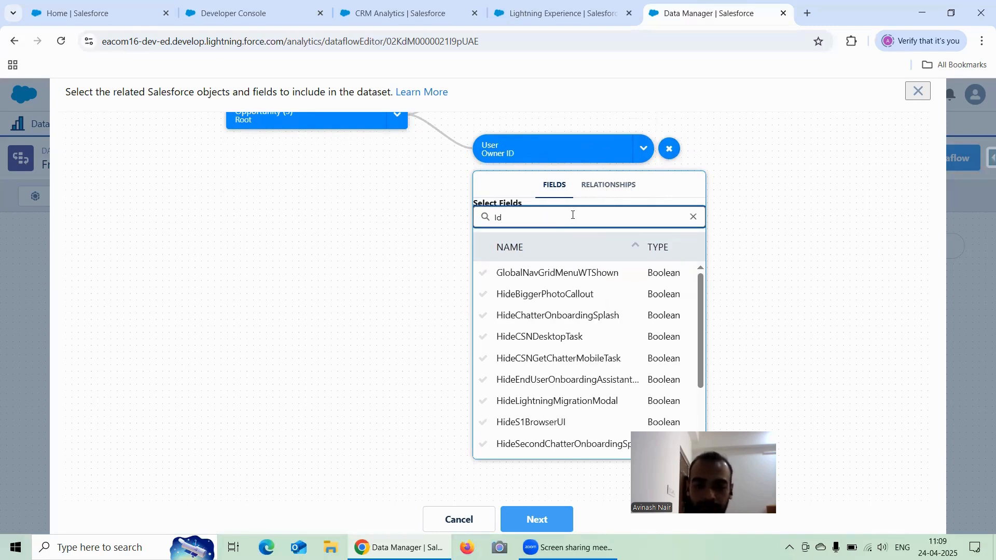
key(BackSpace)
key(BackSpace)
text(Id)
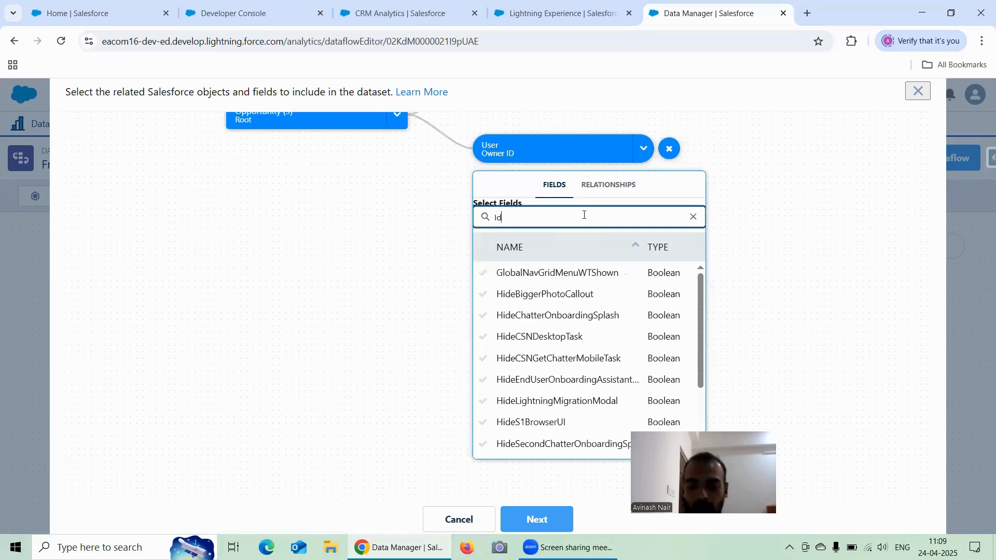
key(BackSpace)
key(BackSpace)
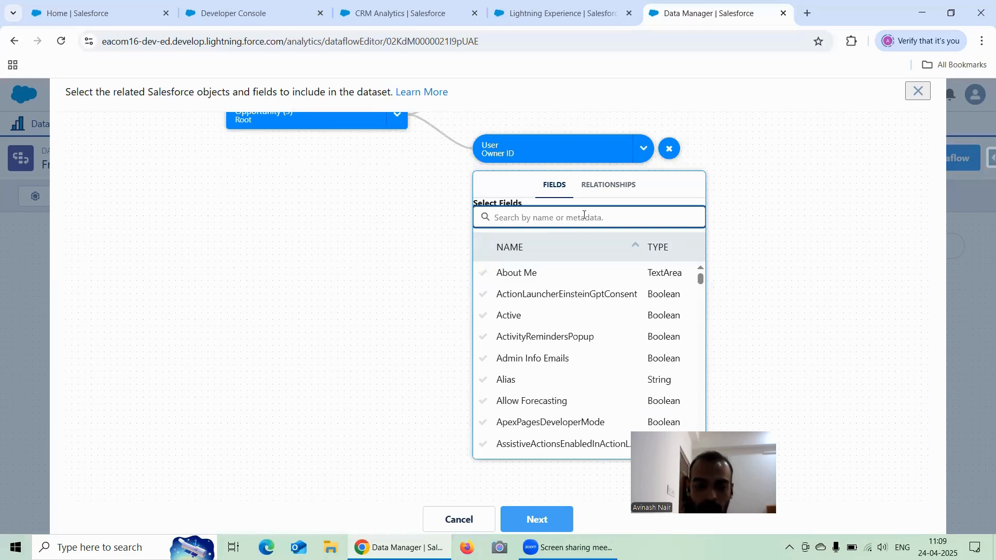
text(Id)
scroll(516, 329, down, 5)
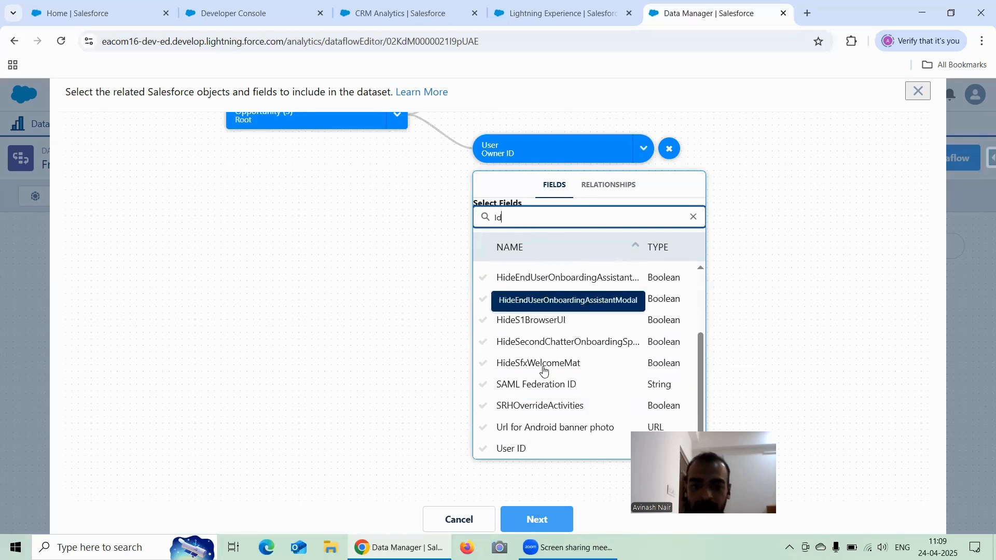
click(524, 453)
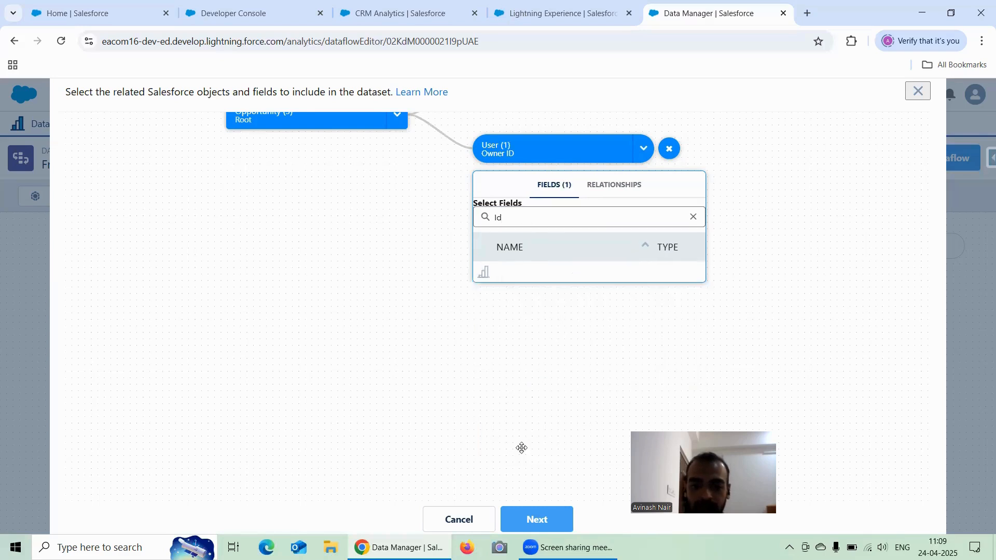
Find and add the First Name field to the joined User node, and close its field selection
click(562, 216)
key(BackSpace)
key(BackSpace)
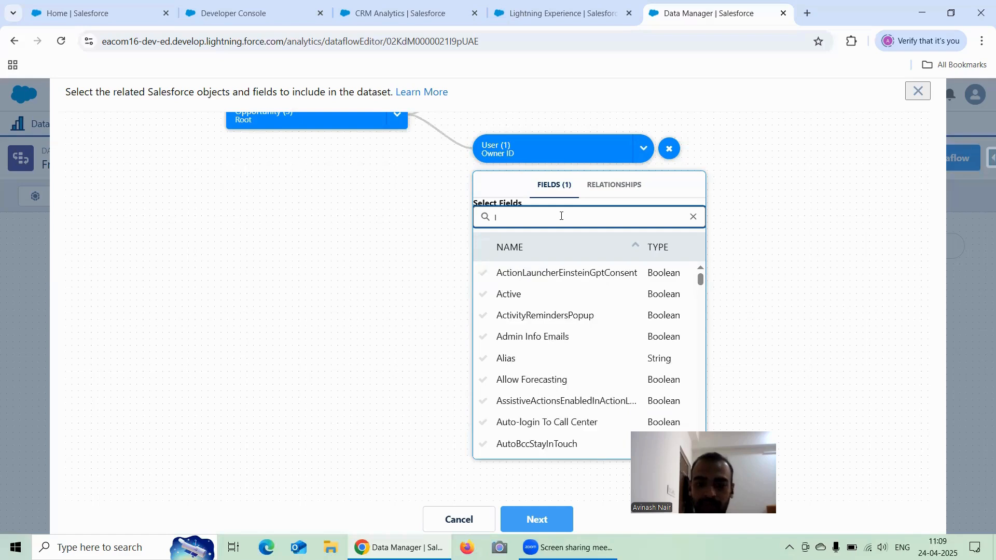
text(Name)
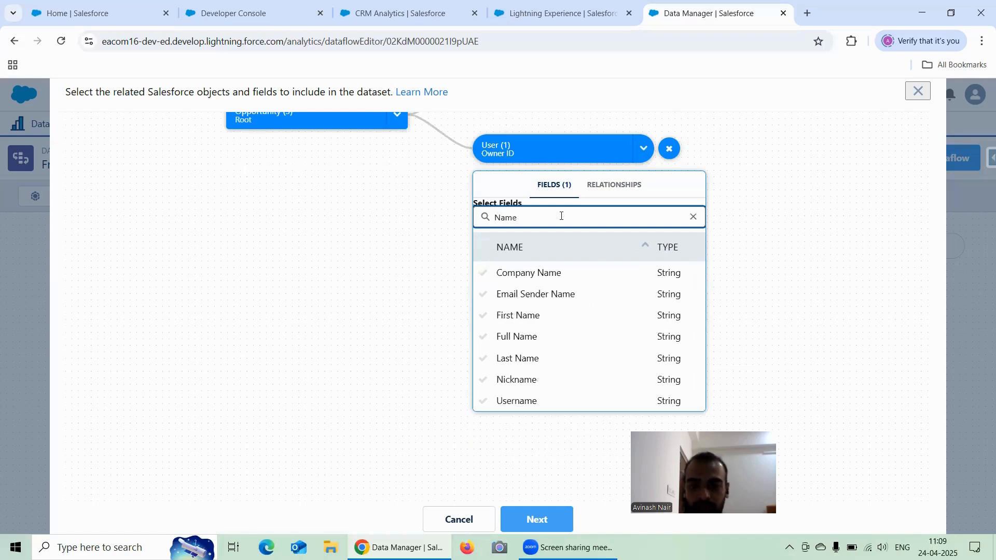
click(515, 316)
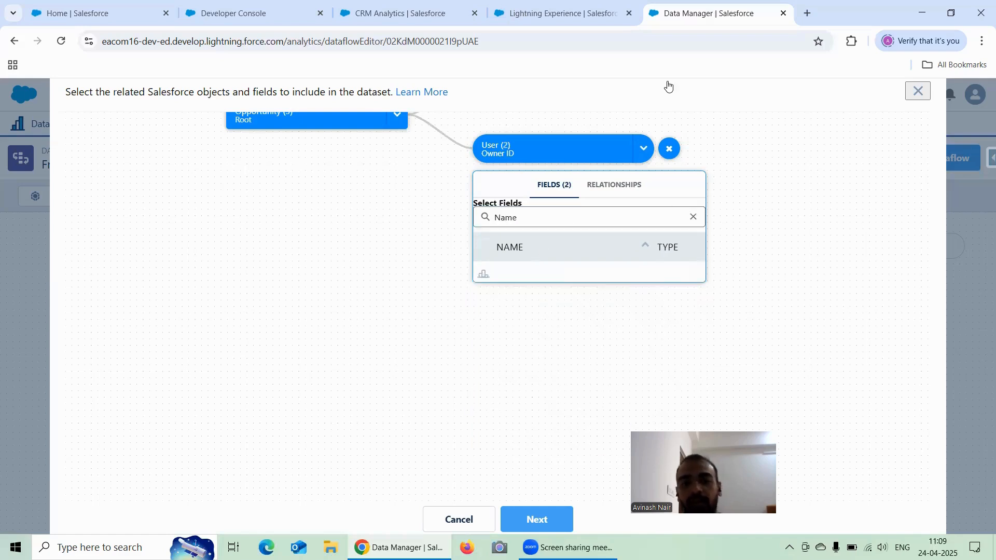
click(764, 247)
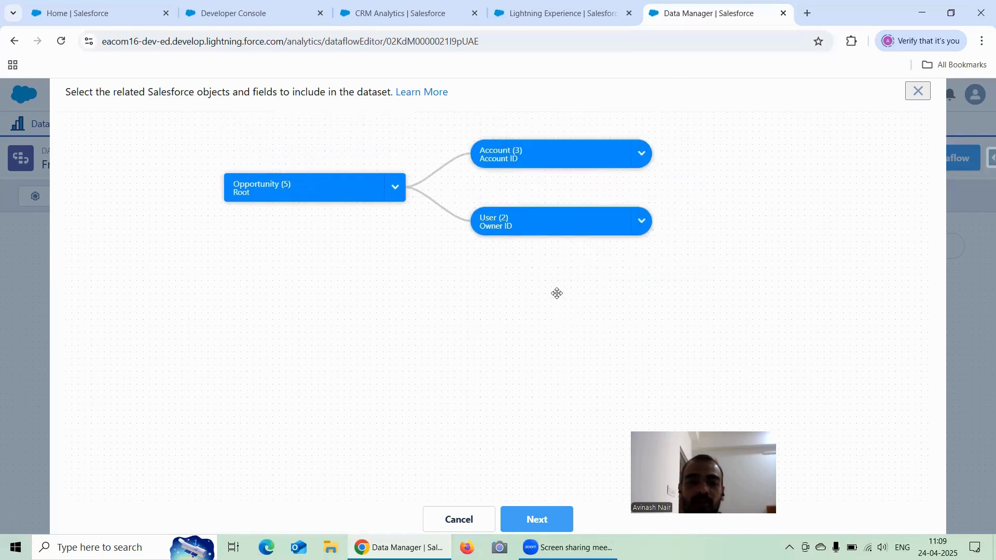
Reopen the field selection of the User node and add the Created Date field
mouse_move(618, 227)
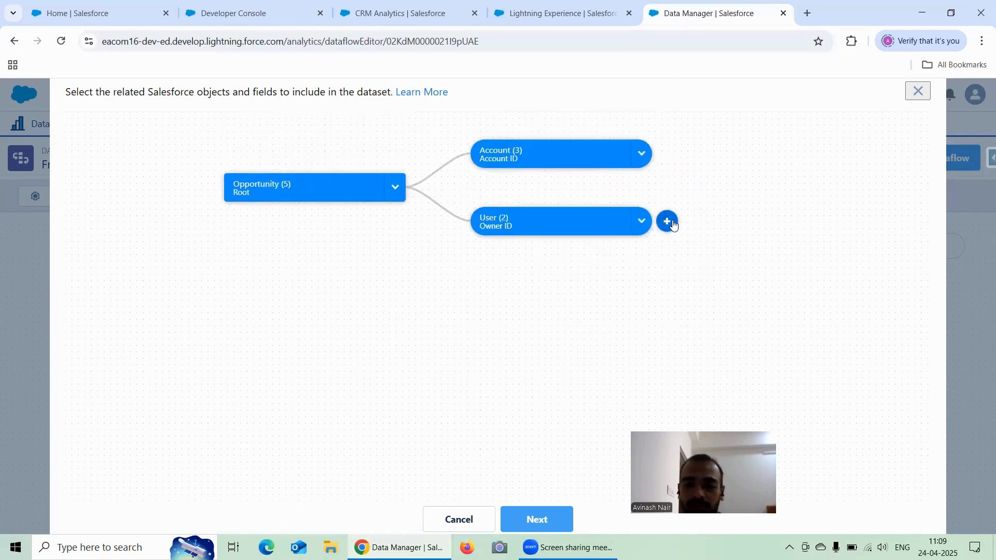
click(572, 218)
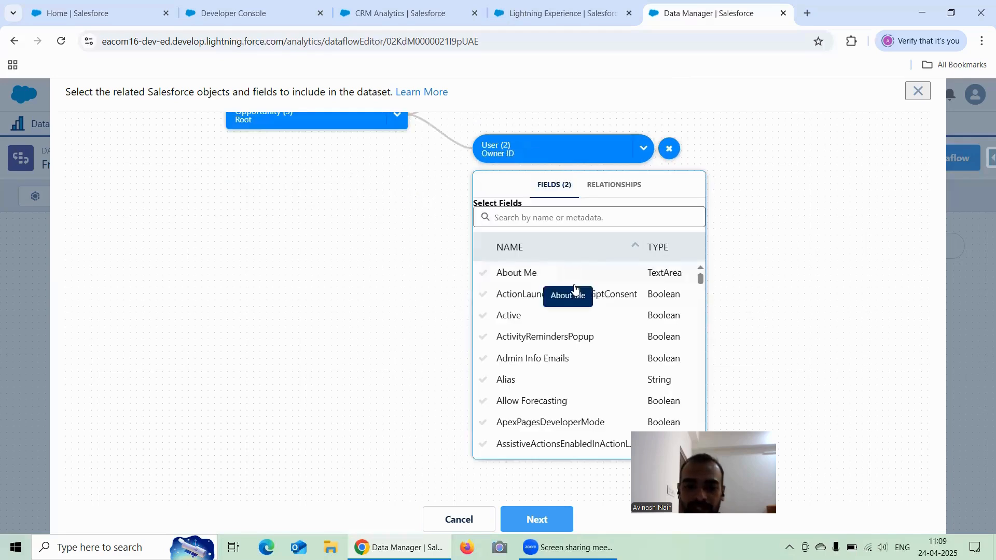
scroll(574, 289, down, 3)
scroll(573, 289, down, 3)
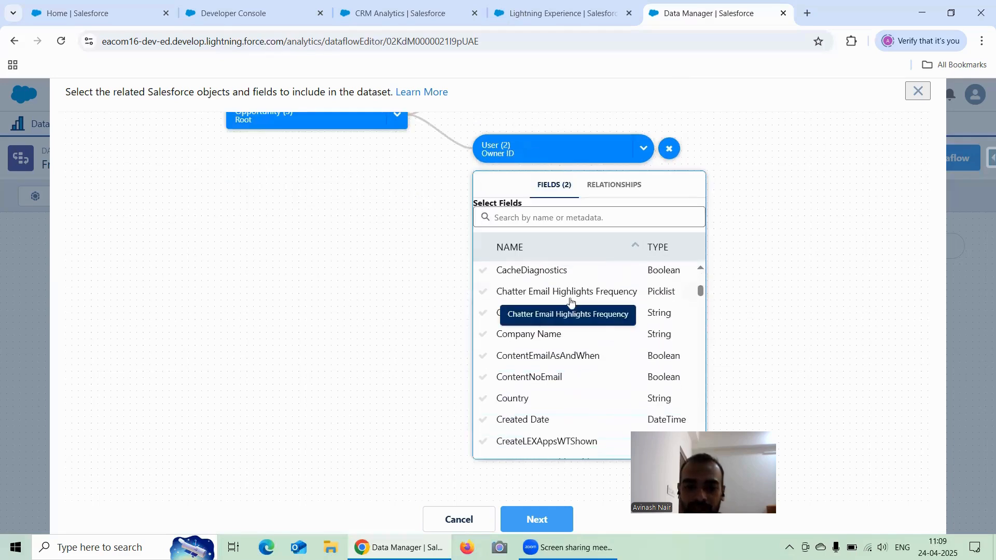
scroll(557, 327, down, 2)
scroll(560, 314, down, 2)
scroll(534, 311, up, 1)
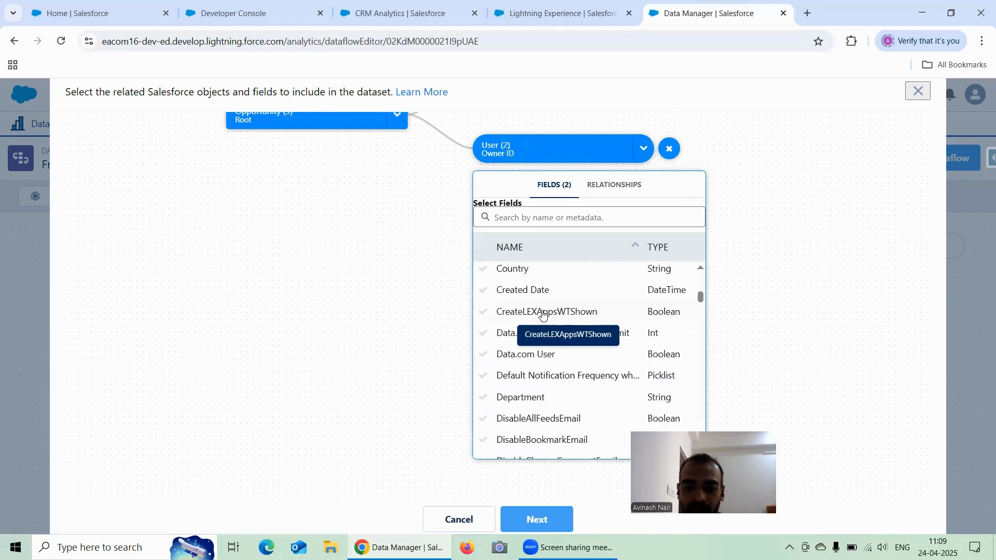
click(521, 290)
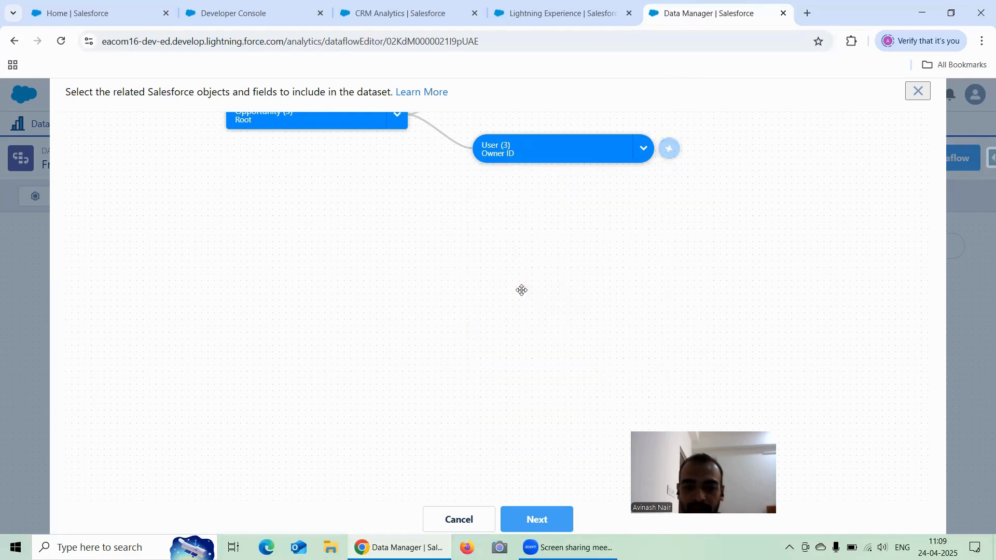
Add the Country and Full Name fields to the User node and close its field selection
click(671, 149)
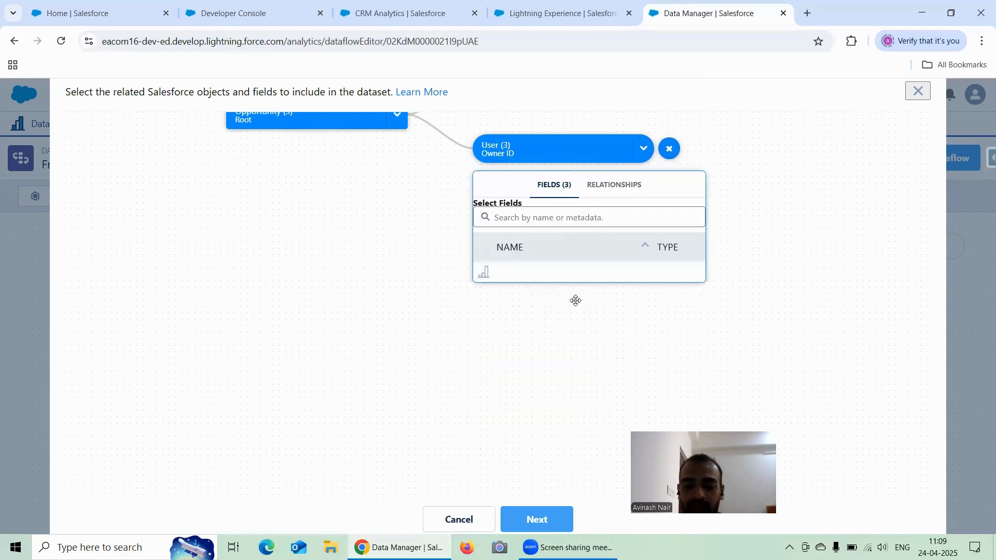
scroll(575, 304, down, 8)
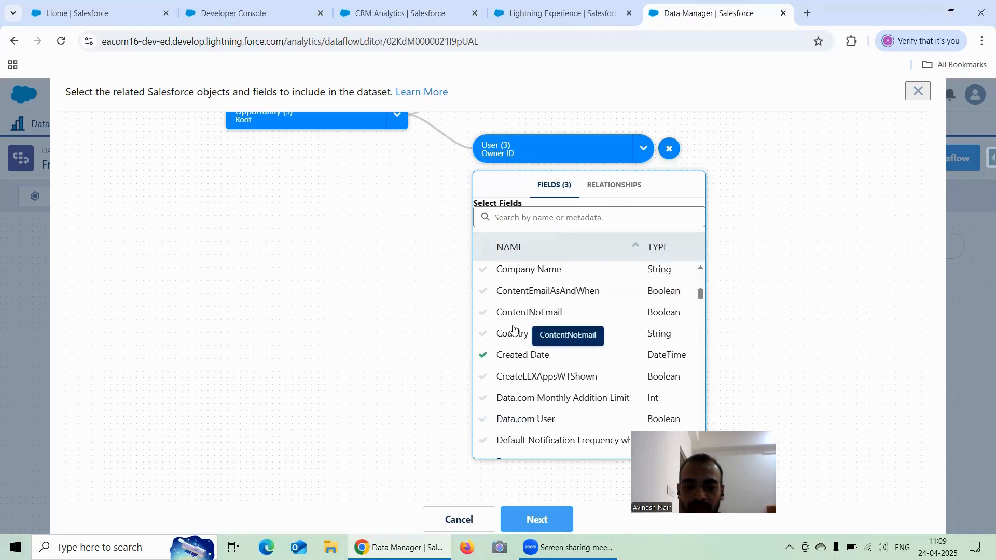
click(515, 334)
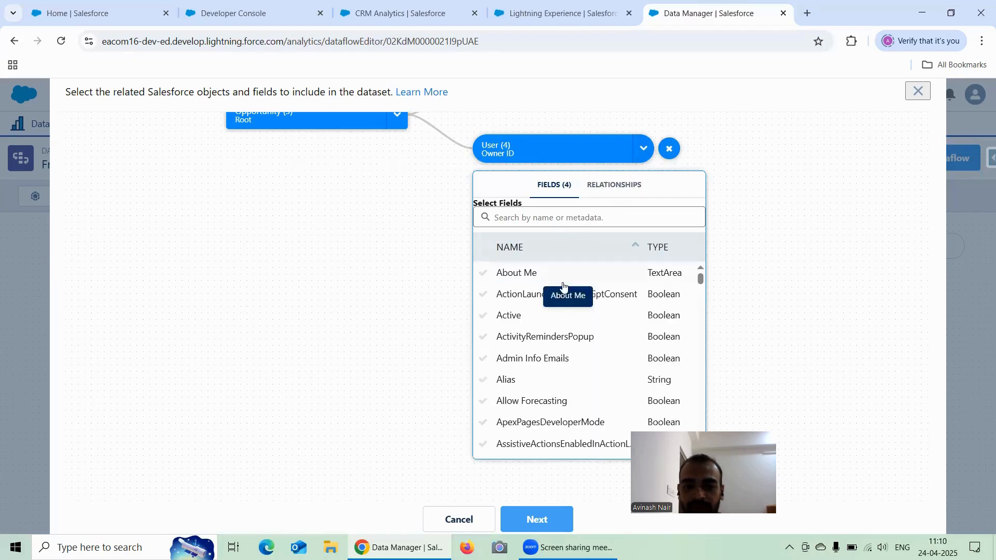
scroll(567, 297, down, 10)
scroll(567, 301, down, 10)
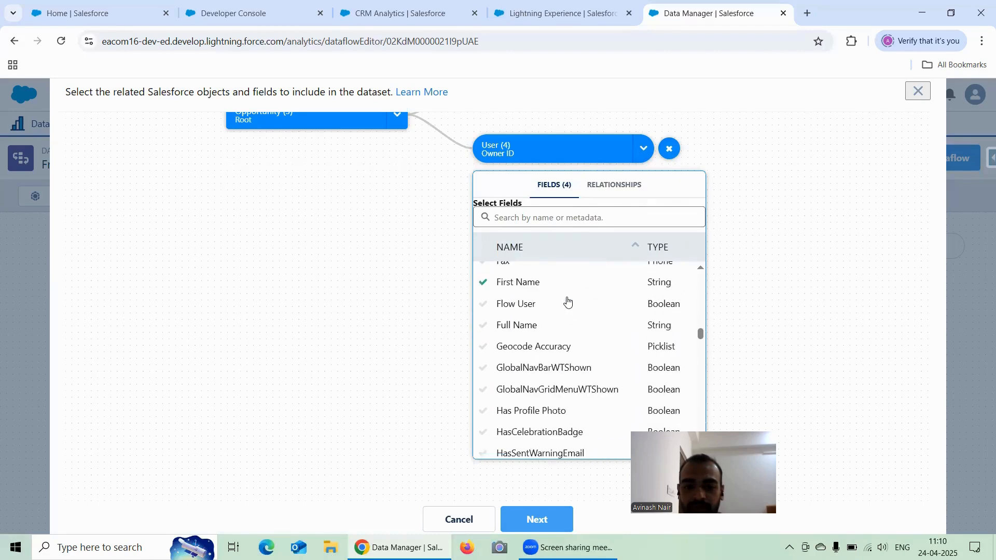
scroll(567, 301, up, 5)
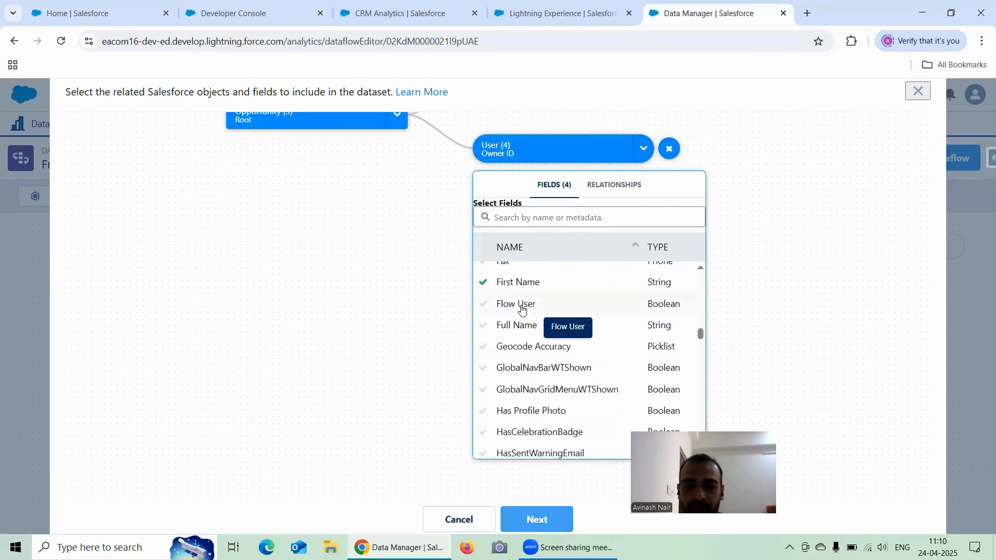
click(529, 325)
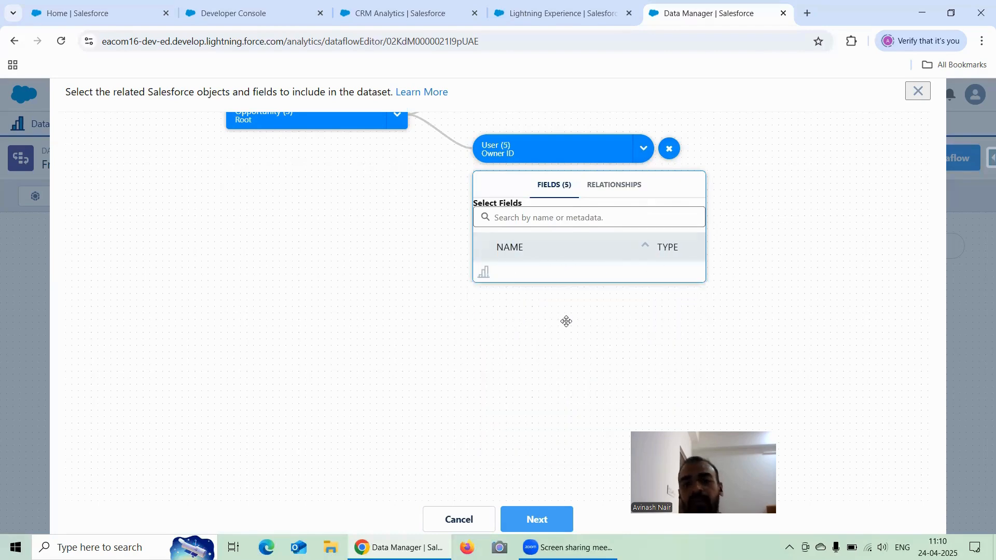
click(358, 261)
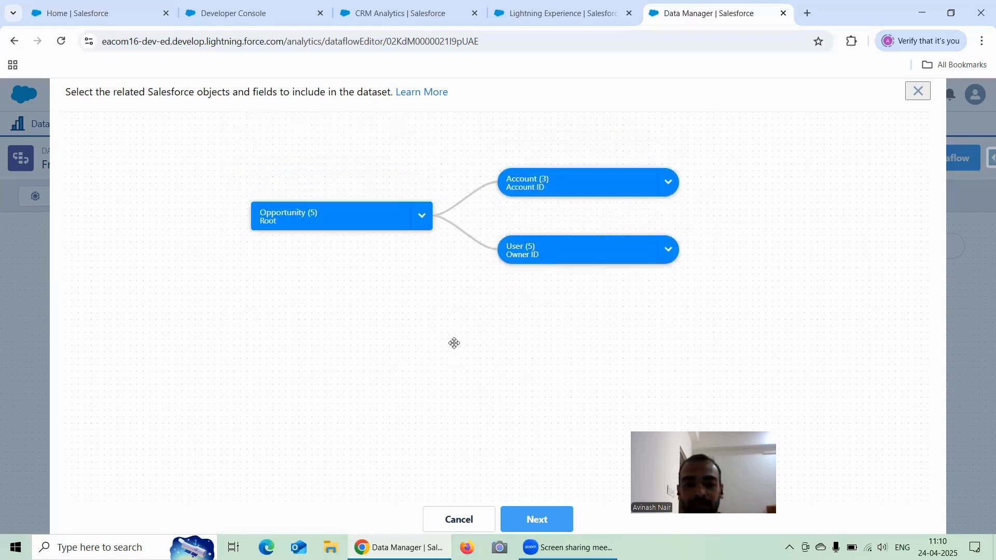
Examine the relationships available for joining to the Account node, including a search for "con"
mouse_move(385, 210)
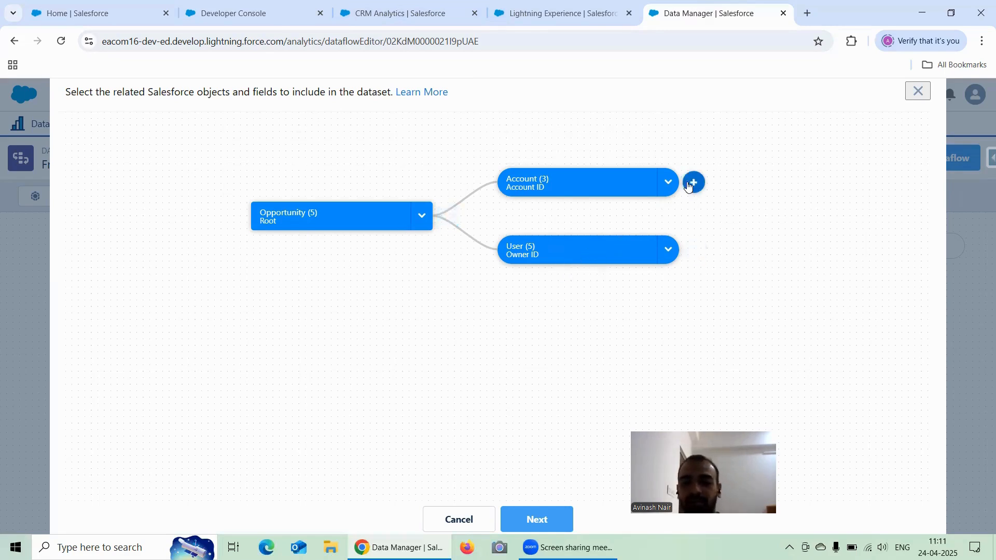
click(689, 186)
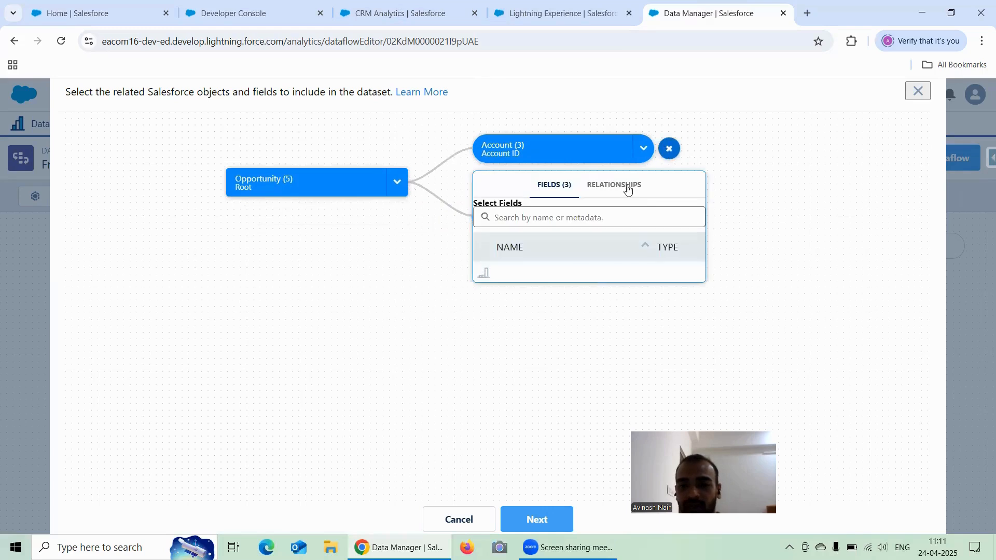
click(626, 190)
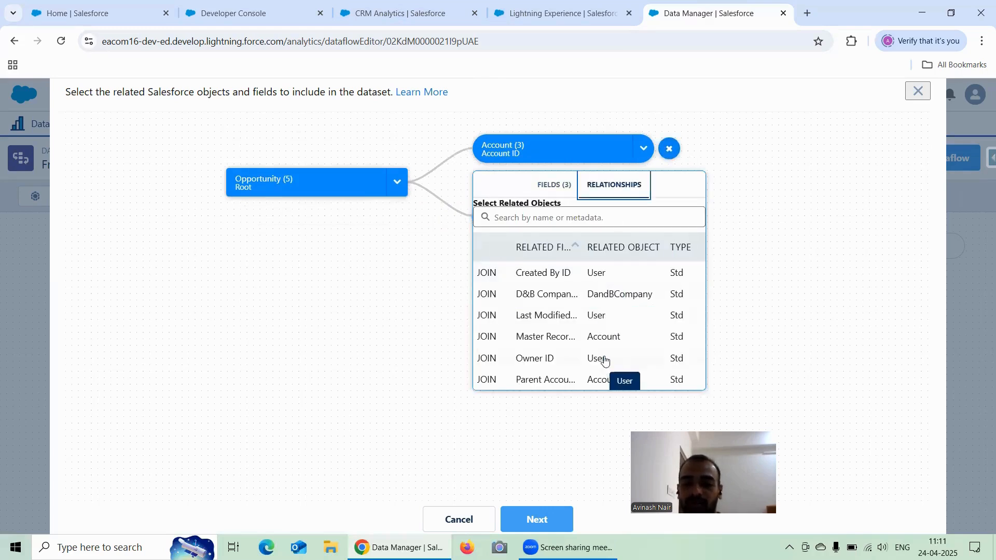
click(782, 219)
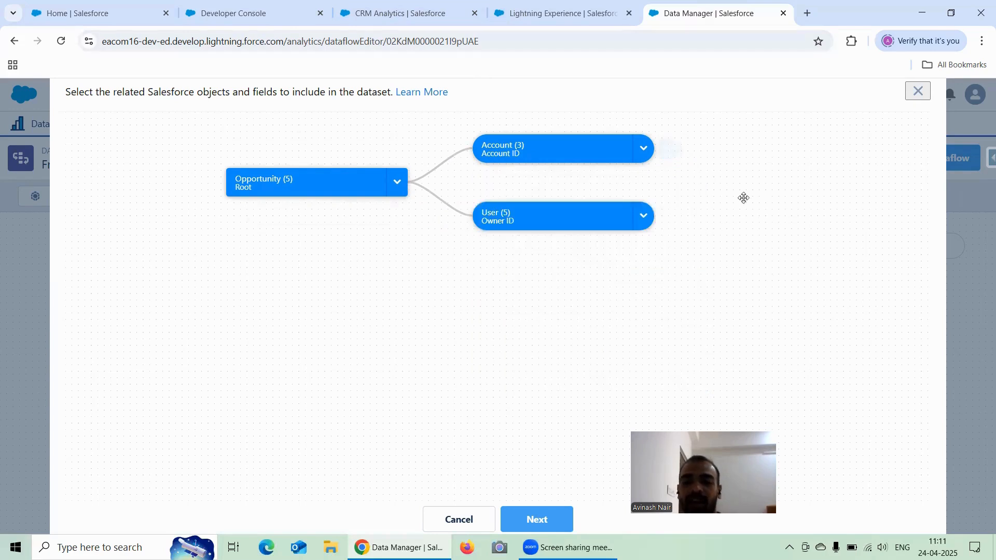
click(668, 150)
click(612, 190)
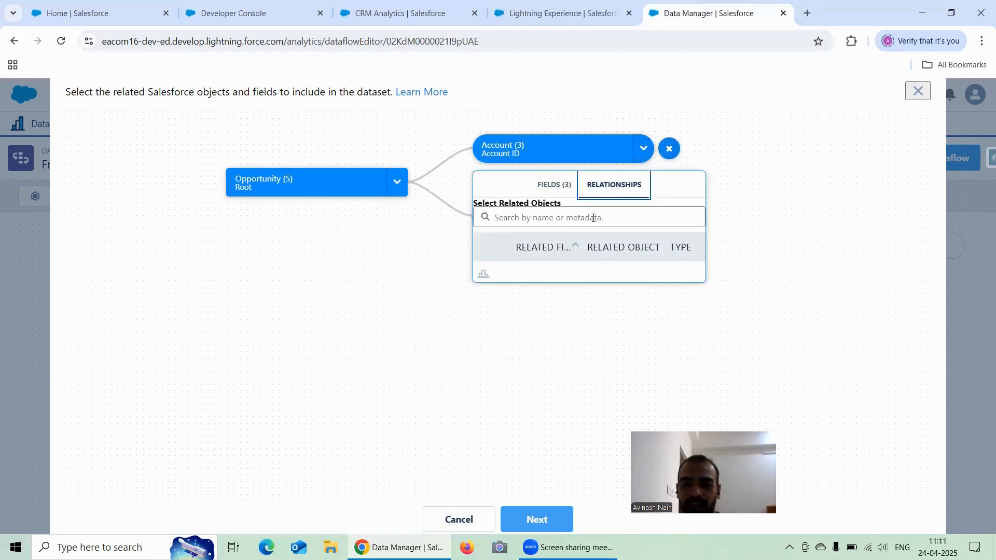
click(593, 218)
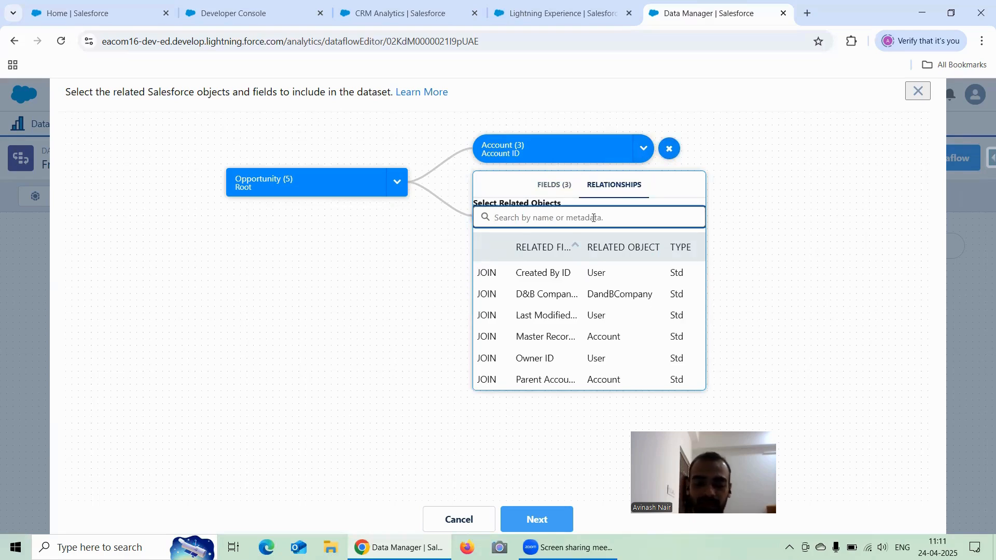
text(con)
key(BackSpace)
key(BackSpace)
key(BackSpace)
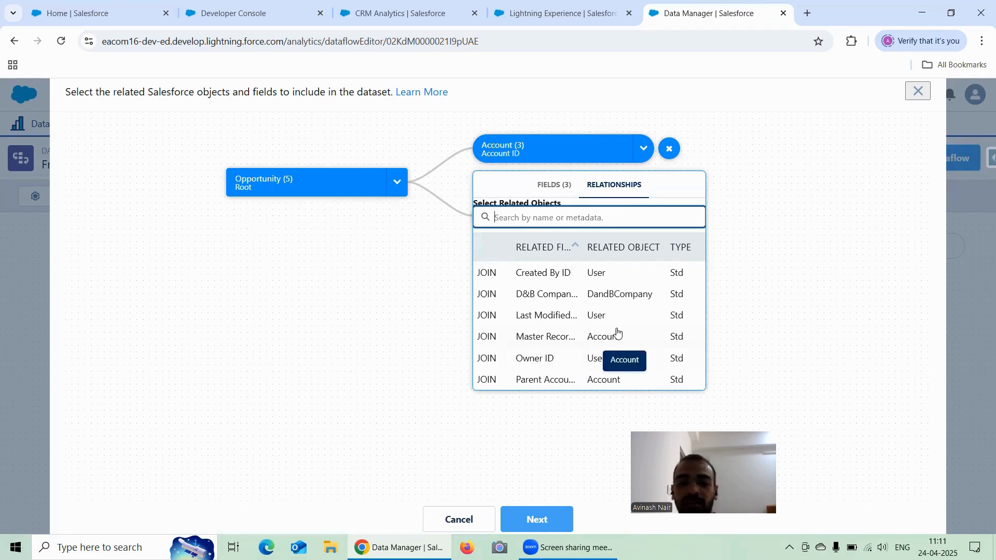
mouse_move(415, 192)
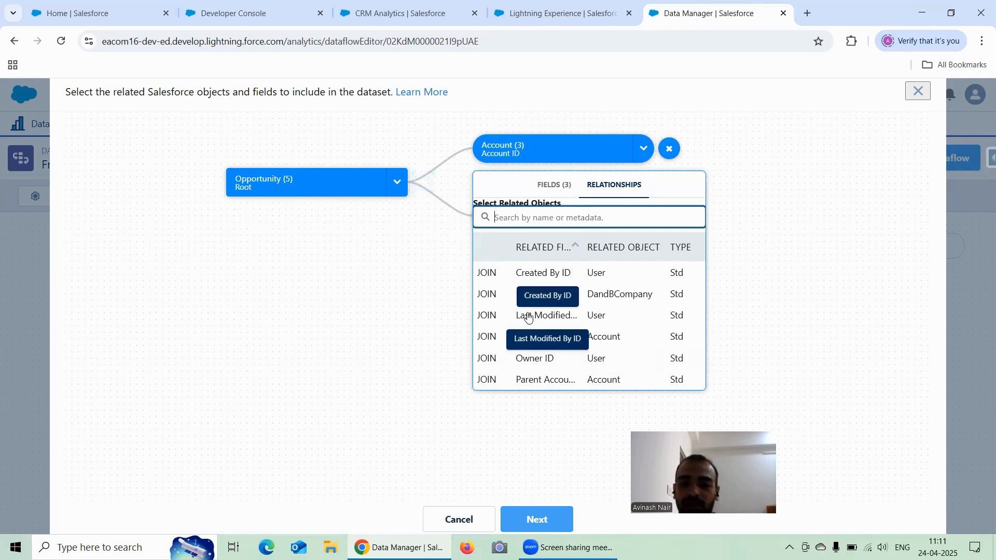
click(777, 219)
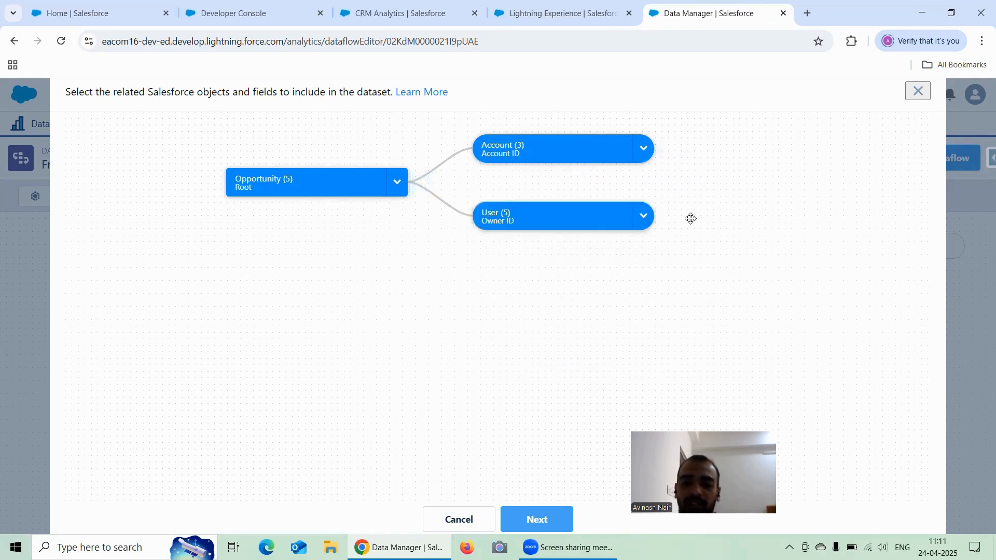
Review the relationships available for the User node without joining any, and proceed with the selected objects and fields
click(670, 216)
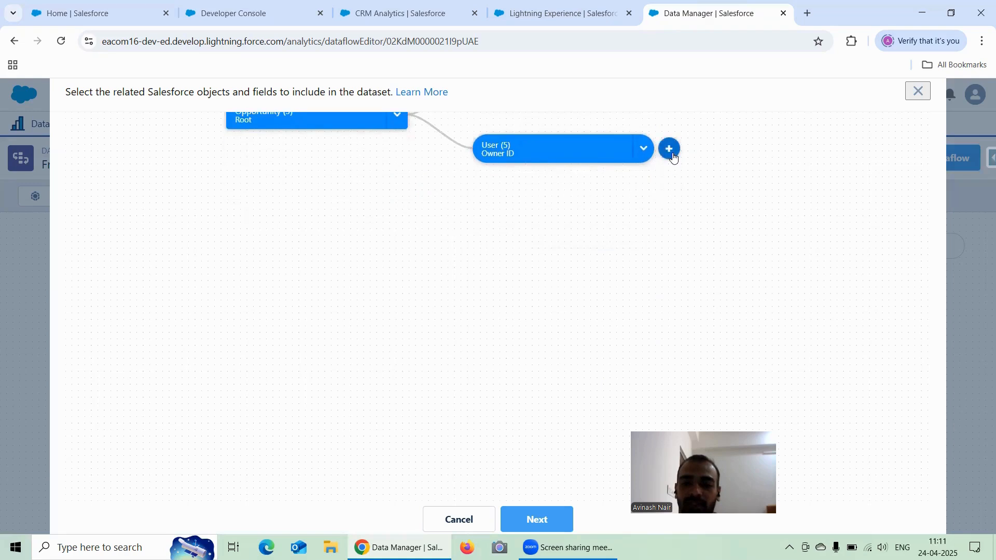
click(627, 187)
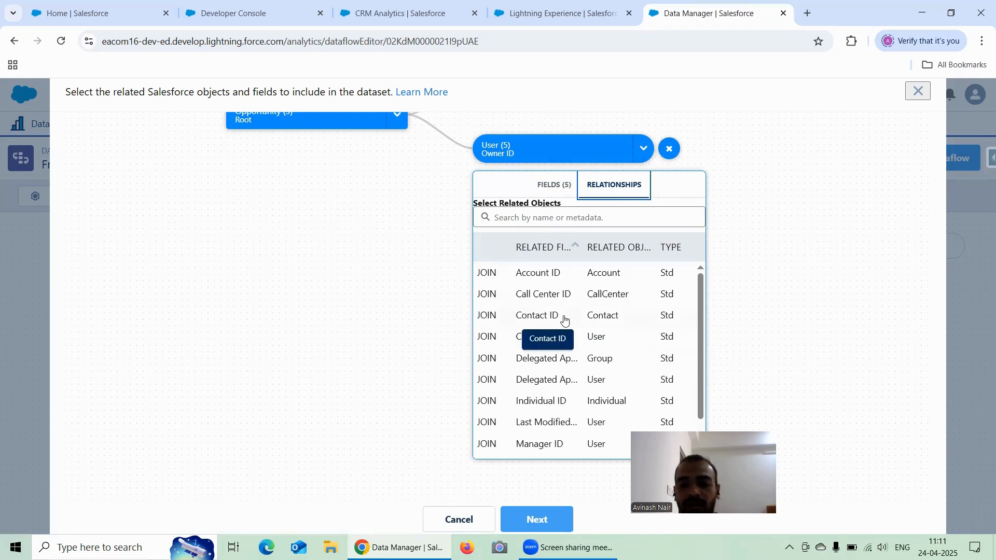
scroll(565, 300, down, 1)
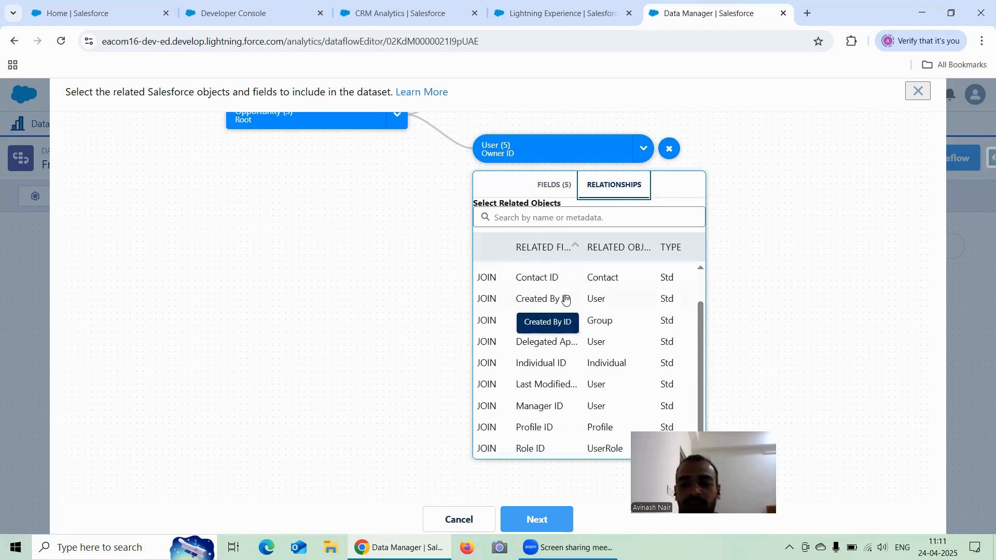
click(765, 269)
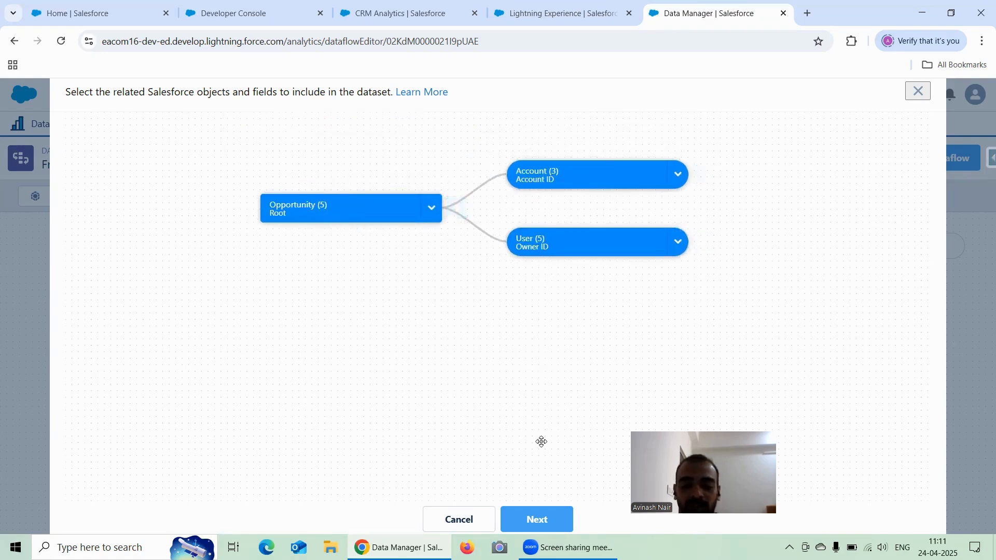
click(554, 519)
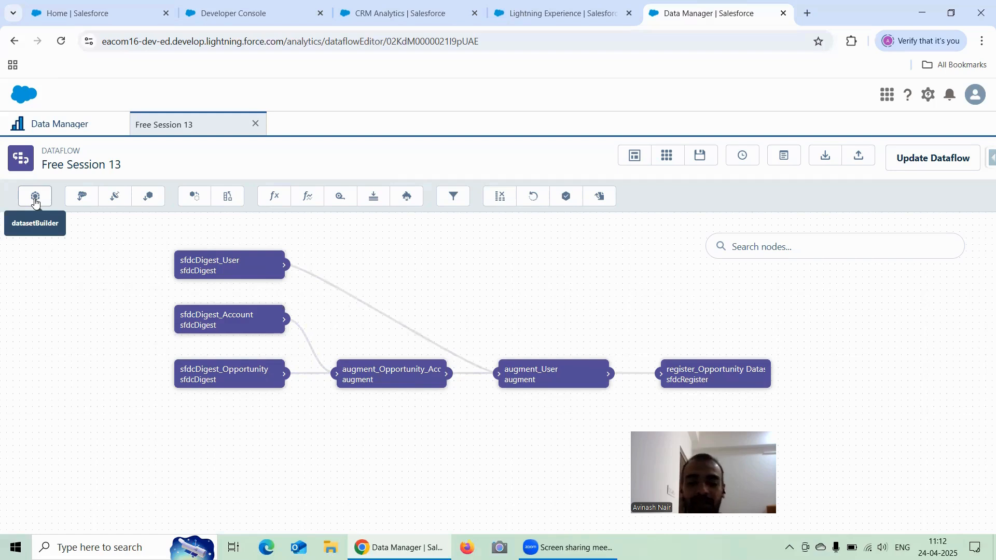
Open the sfdcDigest_User node's field selection and add the Email field
click(213, 267)
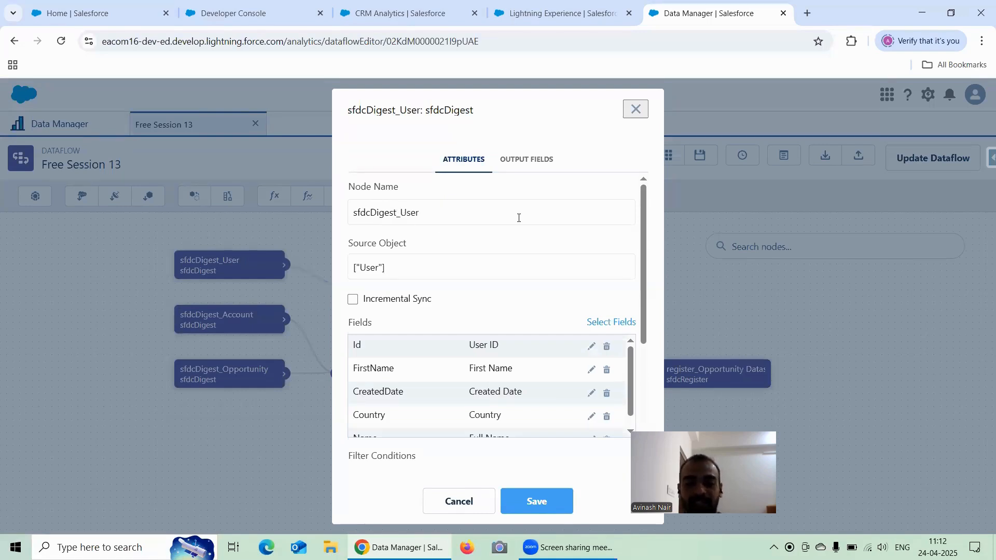
scroll(565, 369, down, 5)
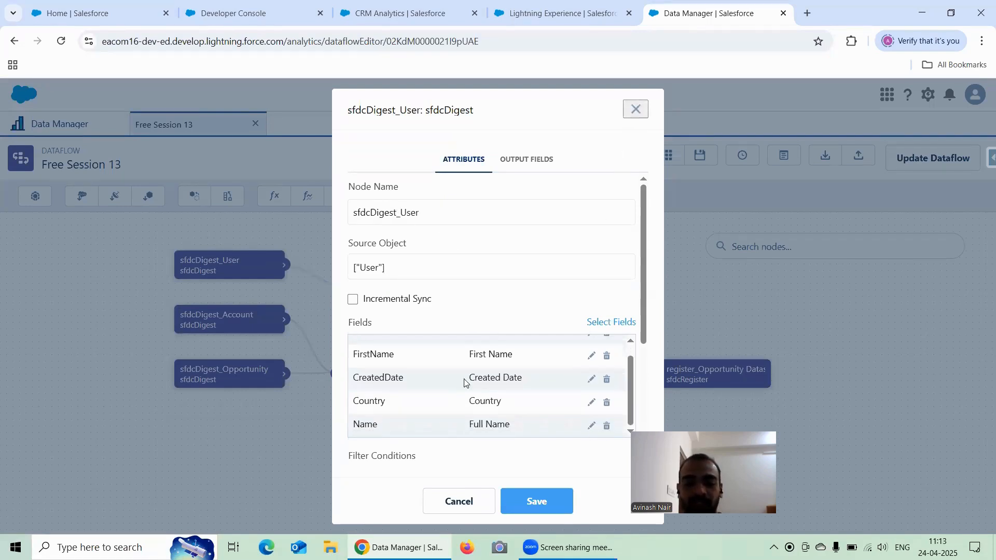
scroll(594, 287, up, 1)
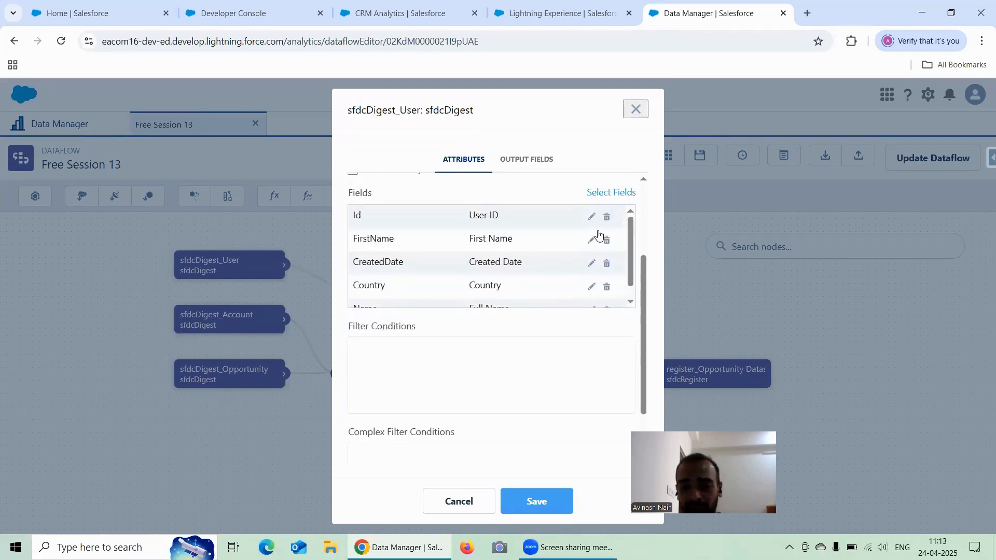
click(597, 193)
scroll(484, 285, down, 3)
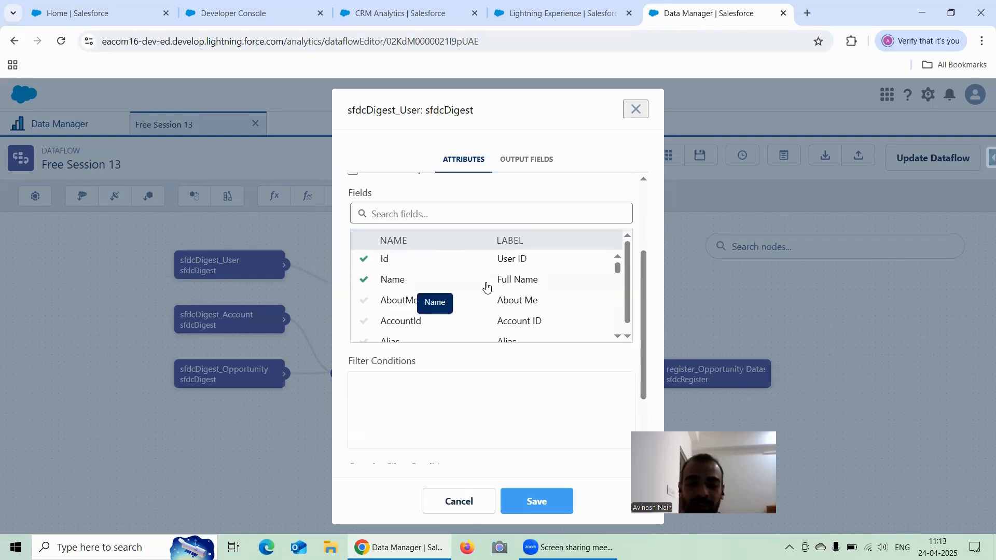
scroll(486, 287, down, 5)
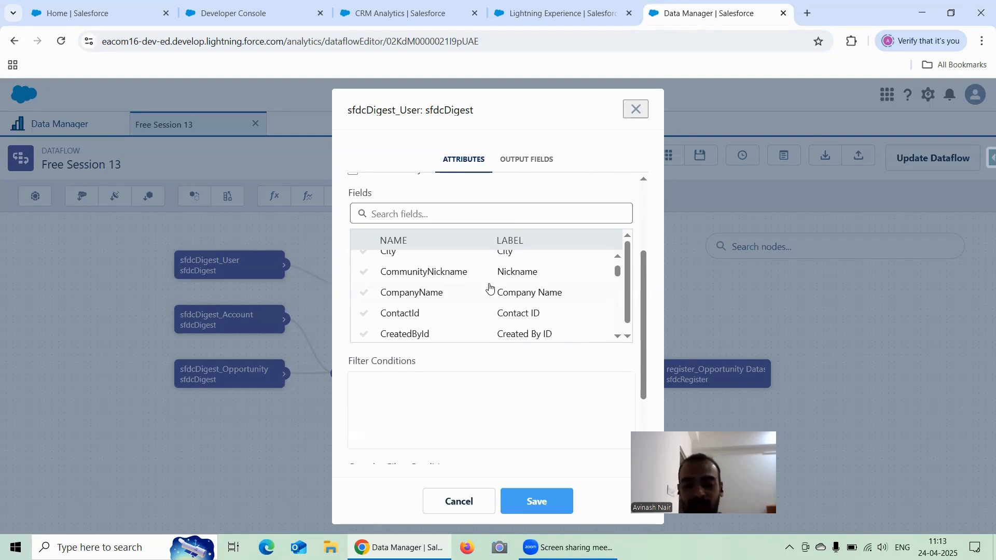
scroll(475, 298, down, 4)
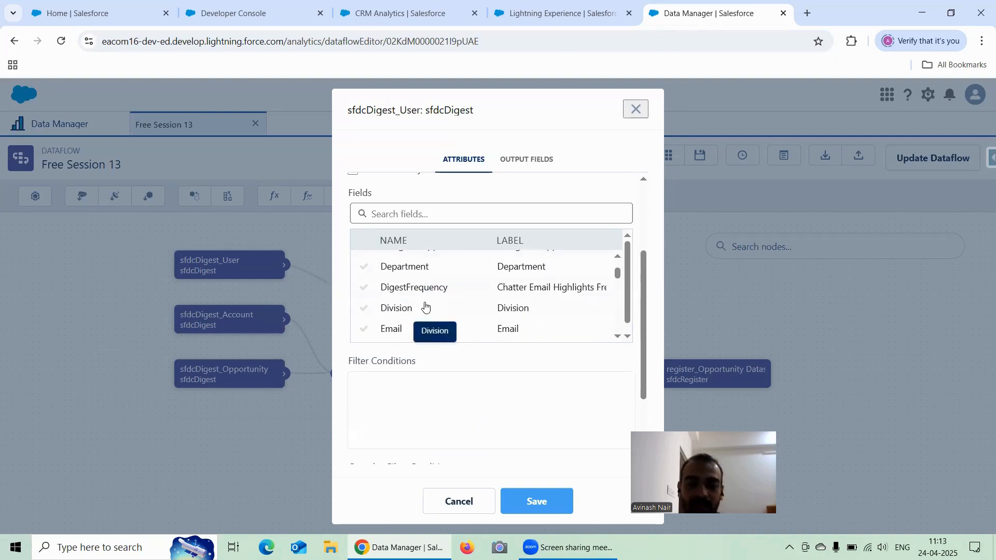
click(398, 334)
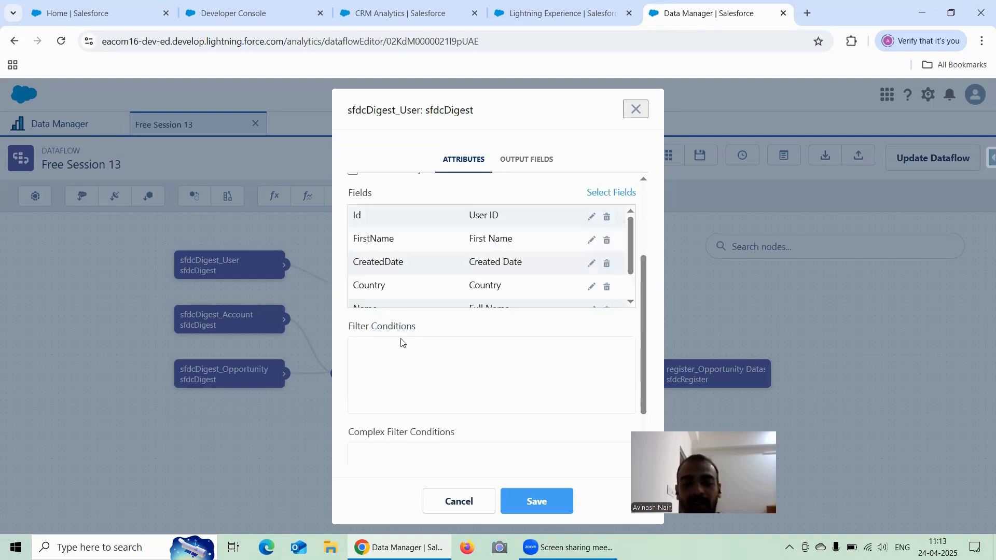
Save the sfdcDigest_User node and propagate its field changes to the downstream nodes
scroll(418, 291, down, 2)
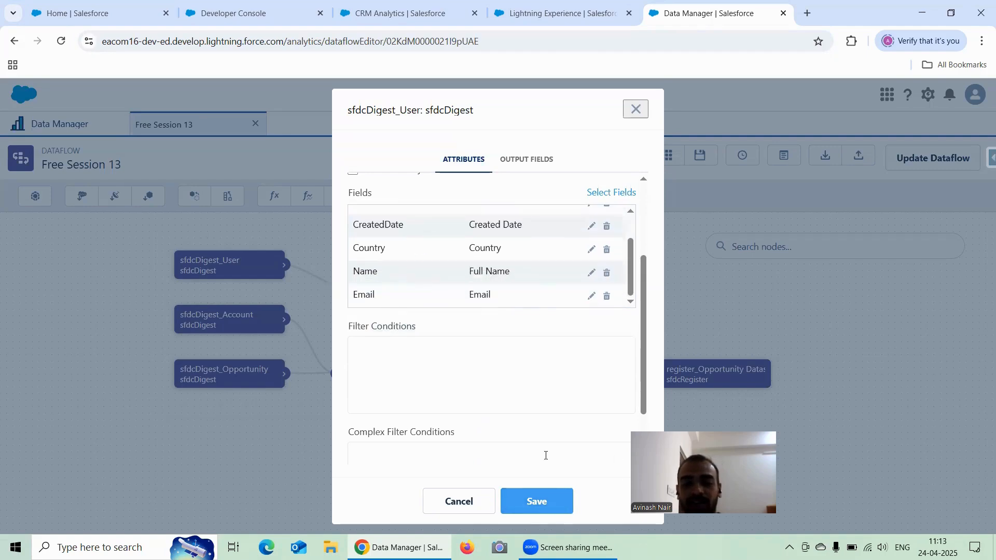
click(540, 504)
click(541, 504)
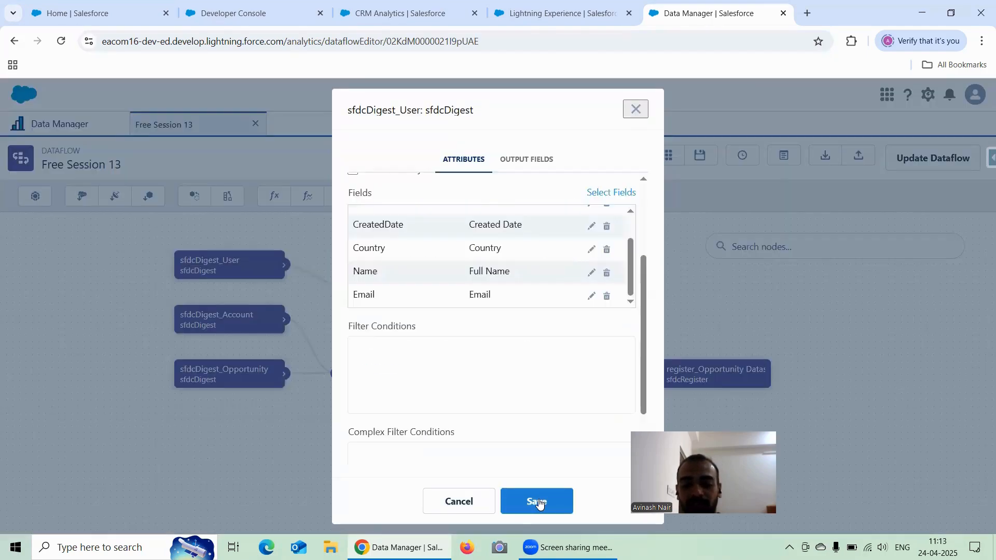
click(538, 502)
click(607, 415)
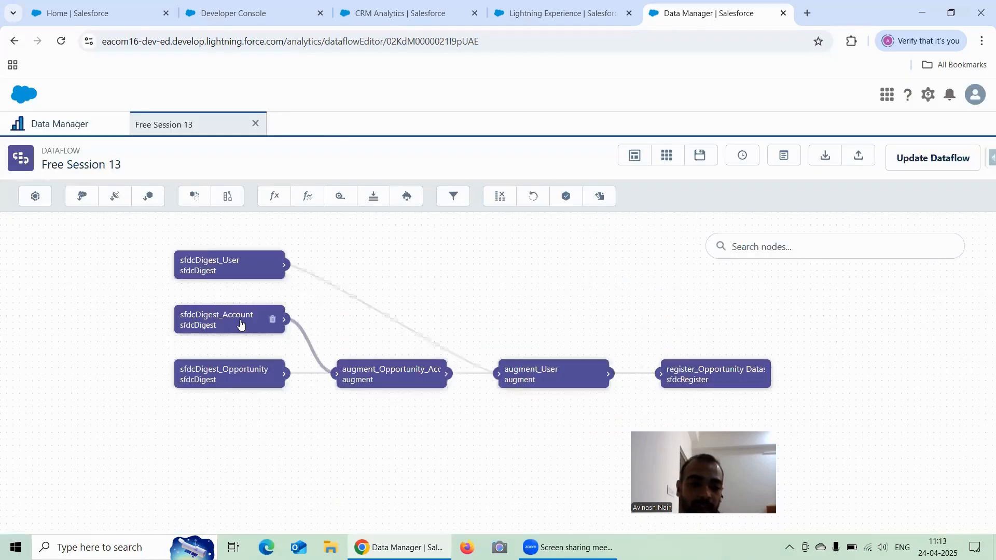
Add the AnnualRevenue field to the sfdcDigest_Account node, saving it with the change propagated downstream
click(240, 324)
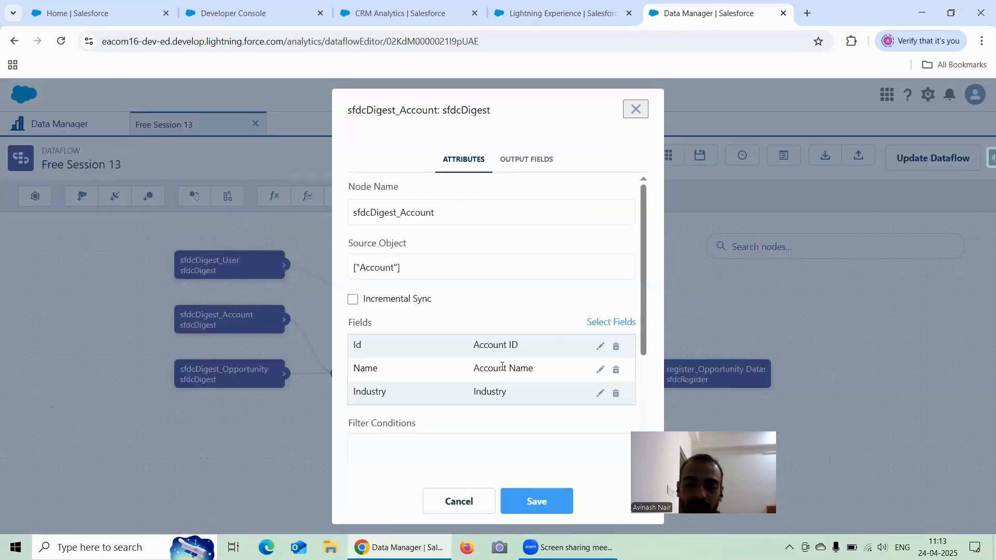
click(601, 322)
scroll(502, 384, down, 1)
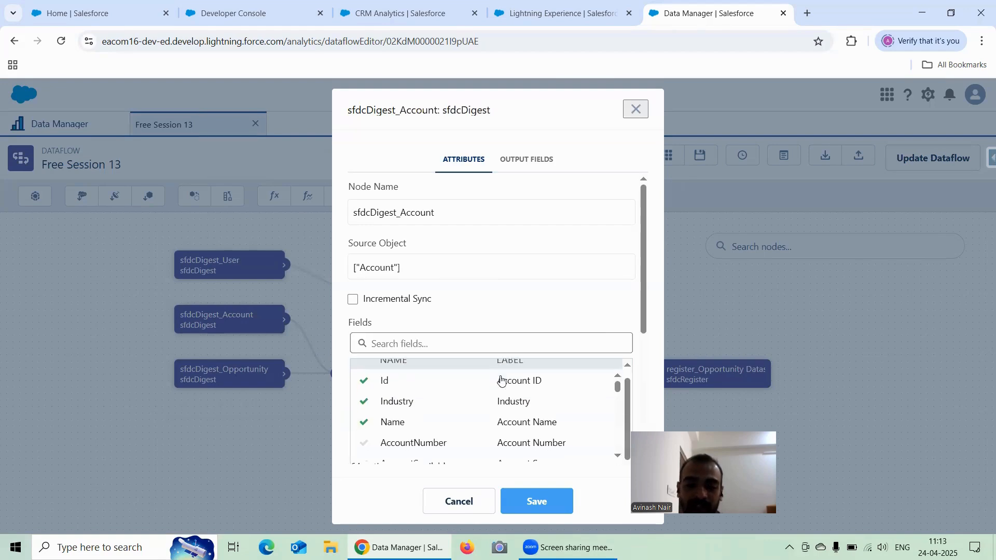
scroll(505, 407, down, 2)
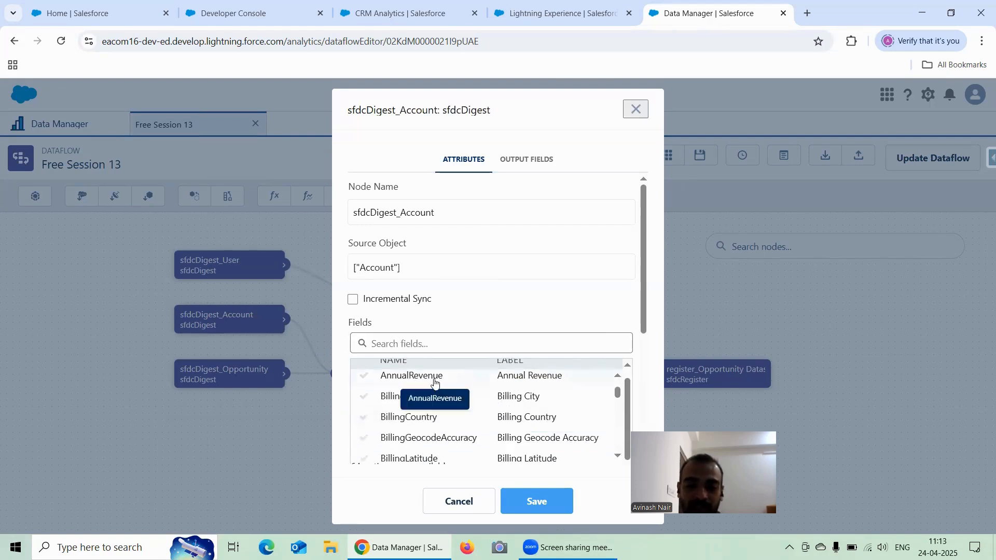
click(434, 382)
scroll(518, 440, down, 3)
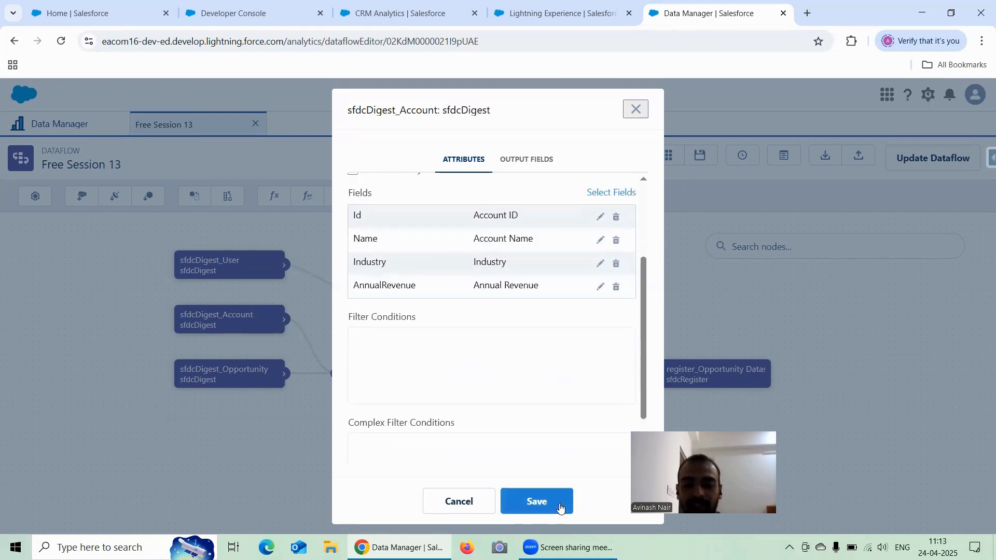
click(560, 507)
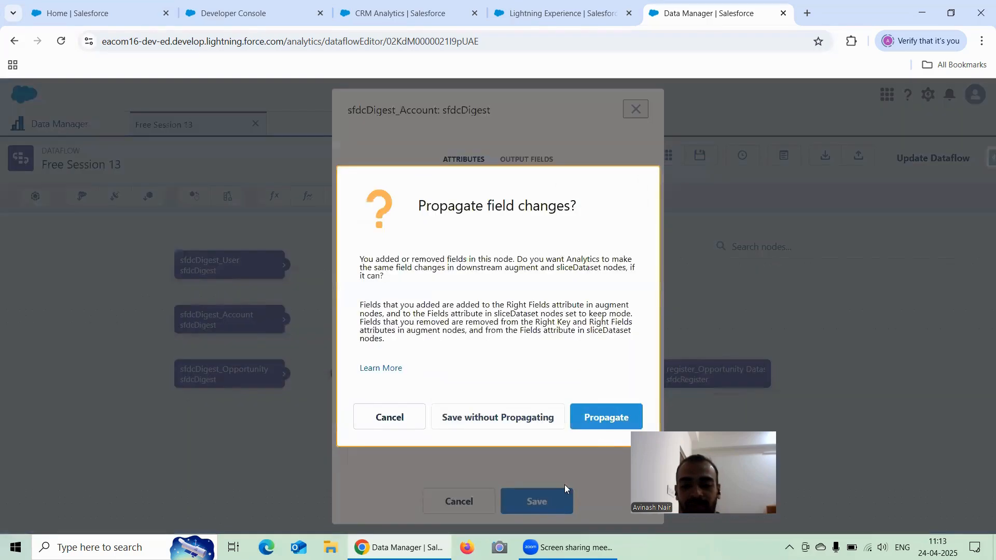
click(602, 415)
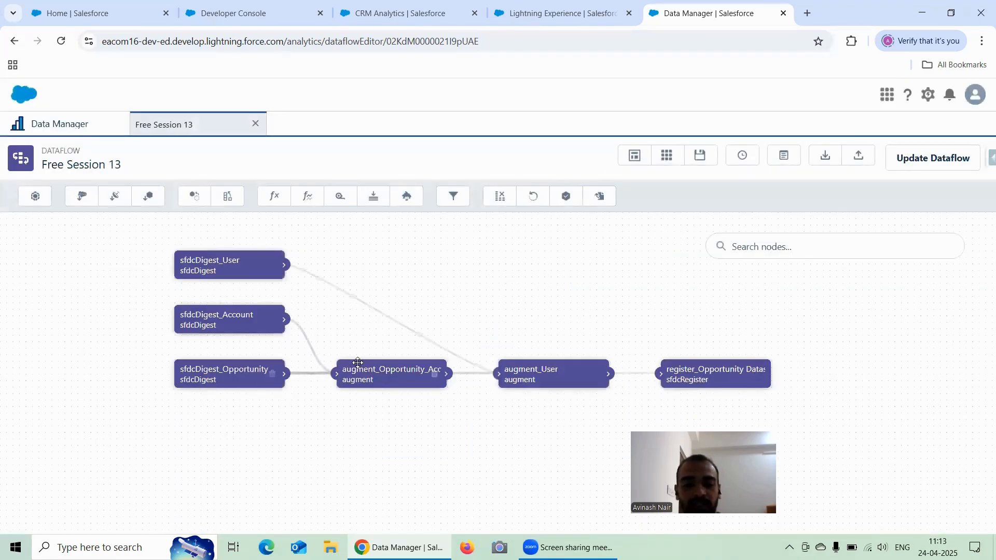
Review the augment_Opportunity_Account node's sources, keys, relationship, right fields and operation, and close it without changes
click(383, 379)
scroll(480, 316, down, 1)
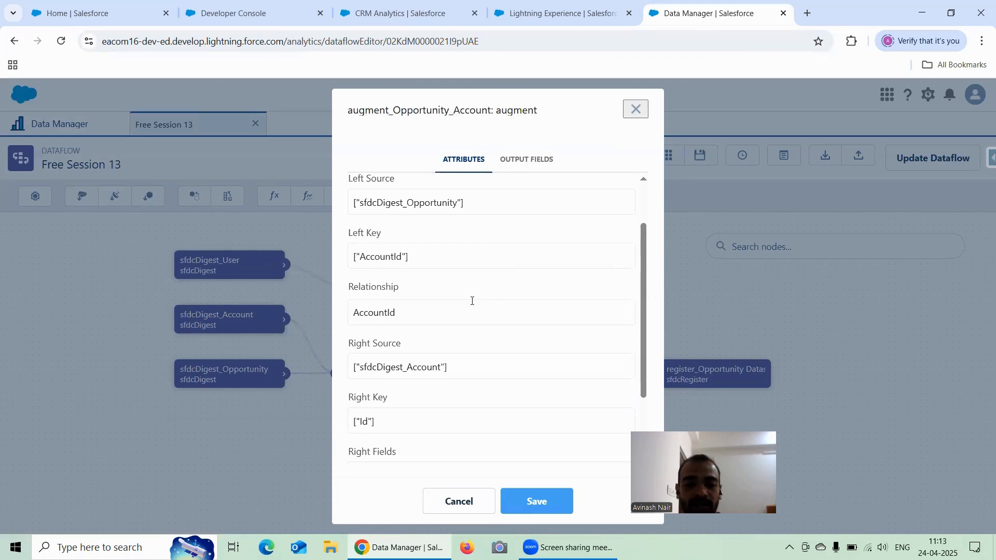
scroll(456, 311, down, 2)
scroll(415, 314, up, 2)
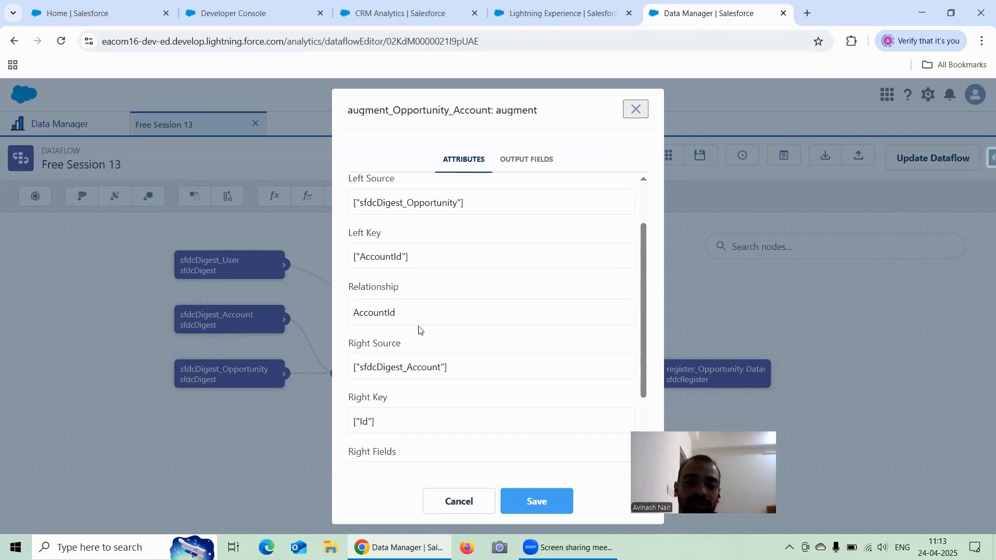
scroll(444, 344, down, 2)
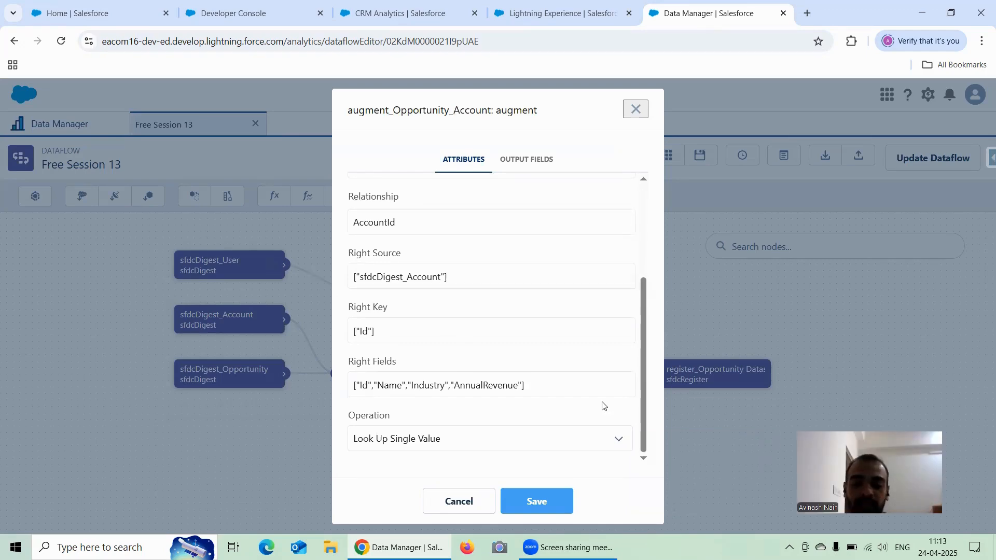
click(635, 110)
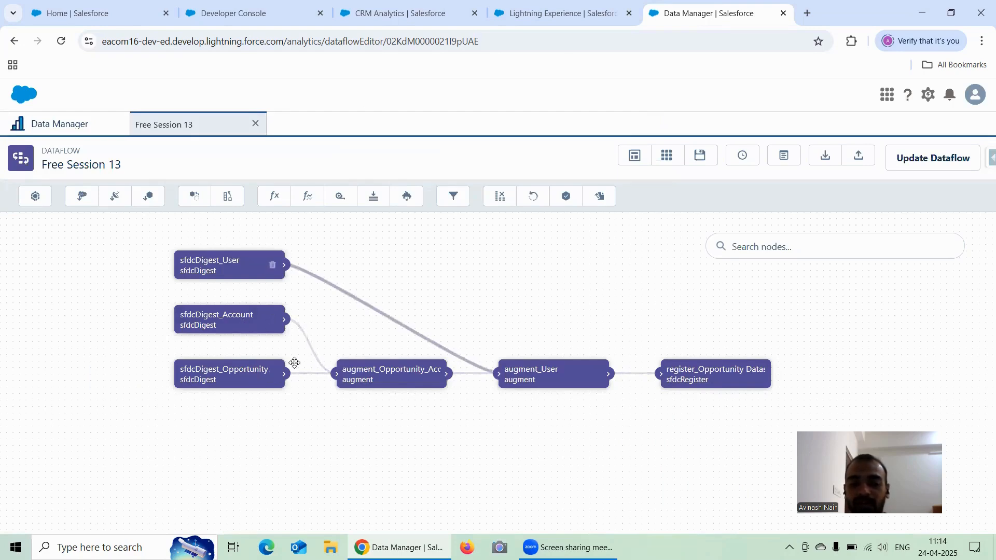
Review the augment_User node's left and right sources, keys and relationship, and cancel out of it
click(541, 364)
scroll(541, 363, down, 2)
scroll(538, 354, up, 2)
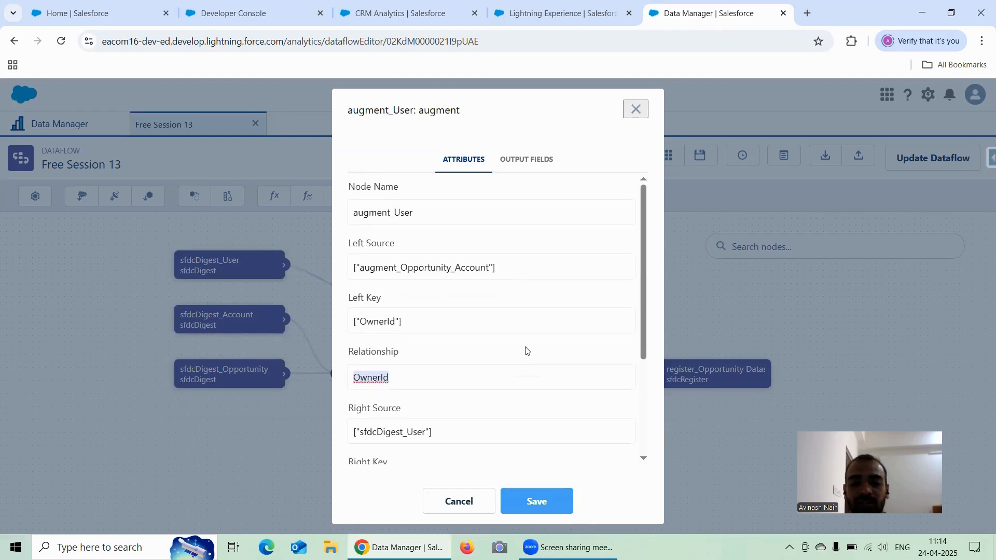
scroll(528, 349, down, 1)
scroll(525, 351, up, 2)
scroll(398, 275, down, 2)
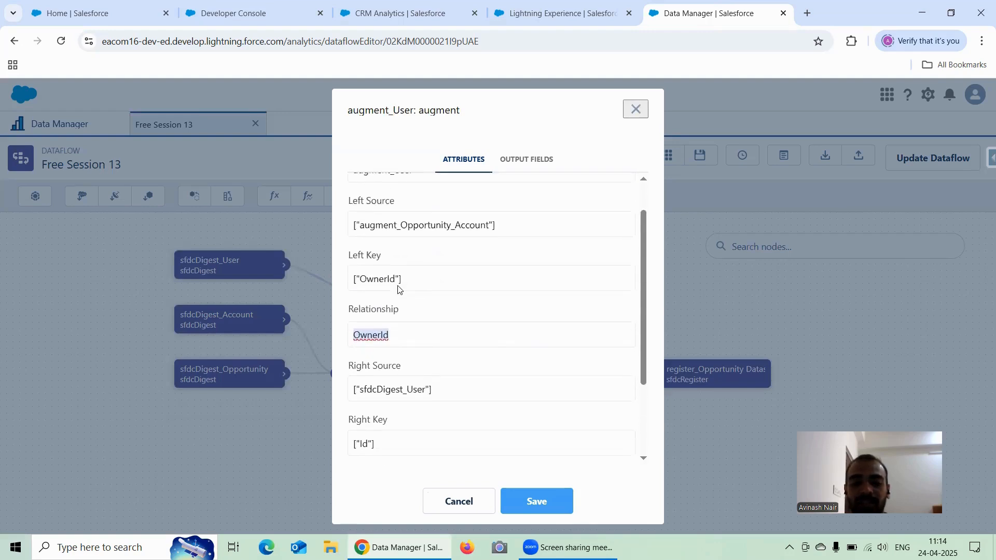
scroll(414, 366, up, 1)
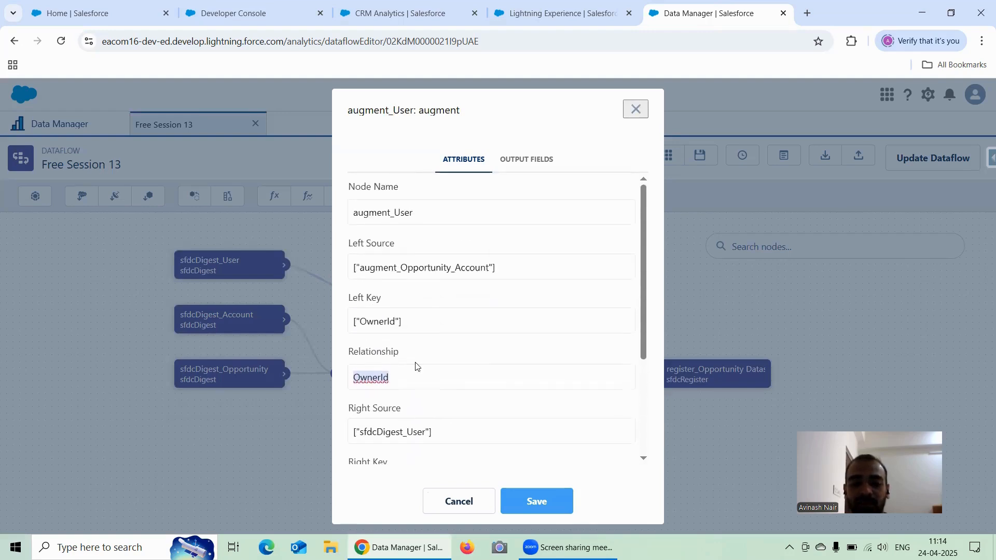
click(473, 499)
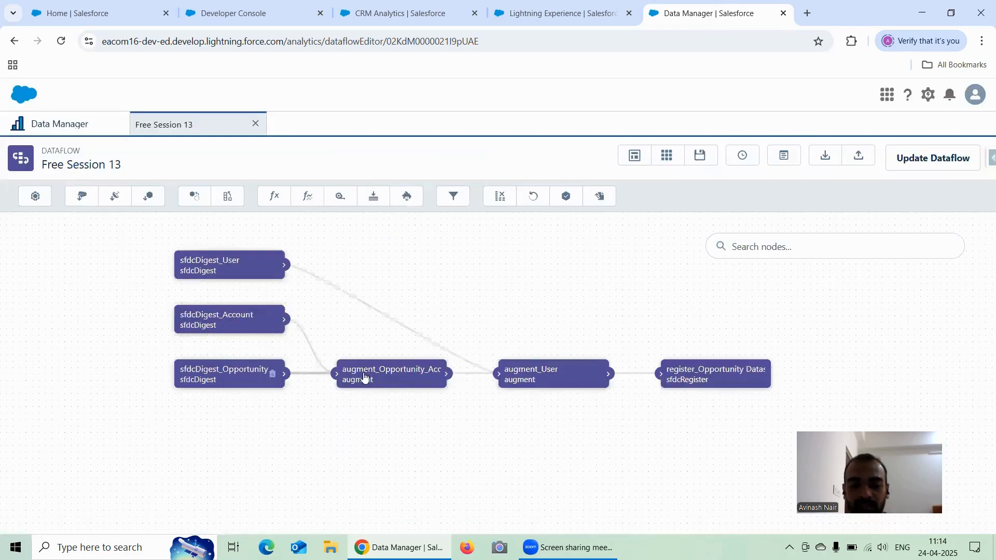
Recheck the relationship settings of the augment_Opportunity_Account node and the augment_User node, closing each one
click(391, 374)
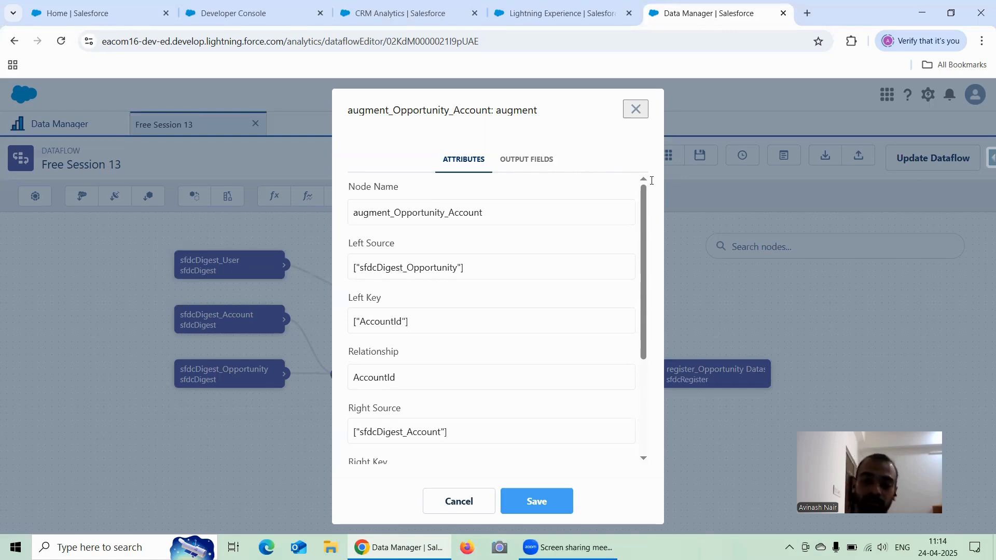
click(637, 107)
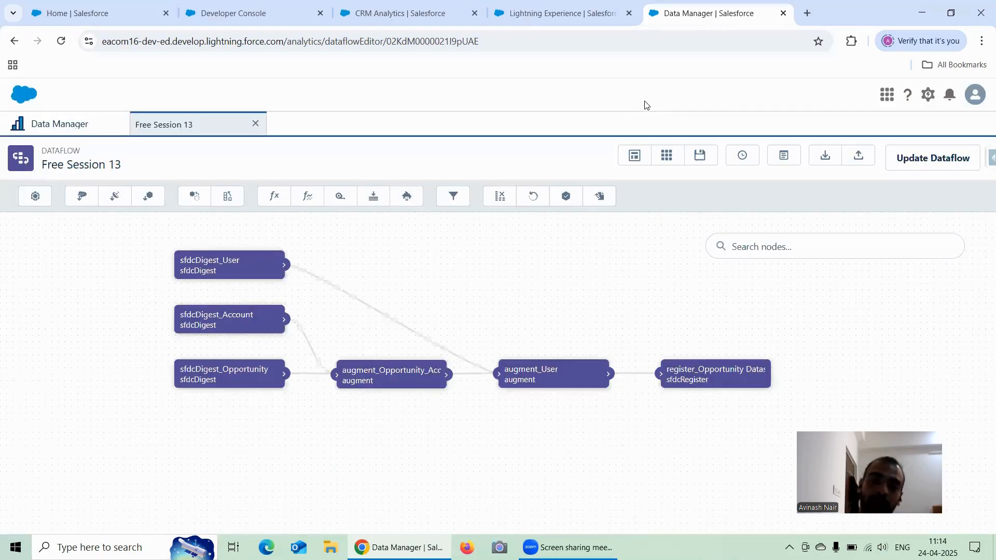
click(530, 382)
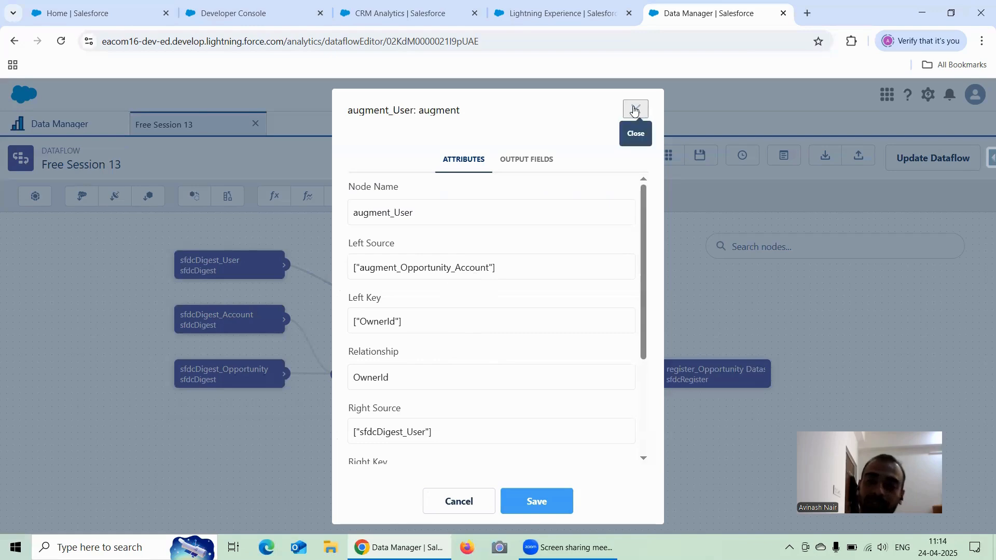
click(634, 110)
Update the Free Session 13 dataflow without a version description and run it
click(944, 159)
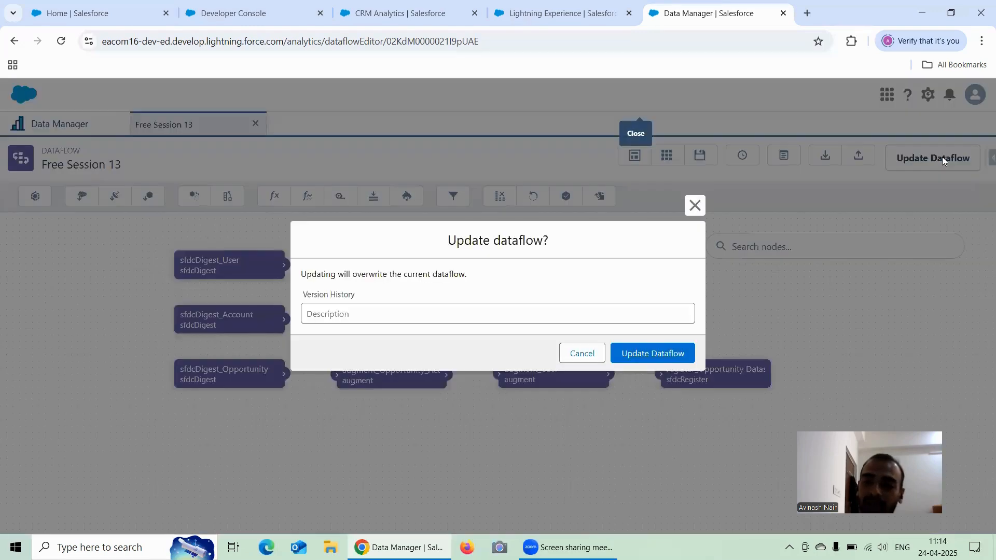
click(669, 356)
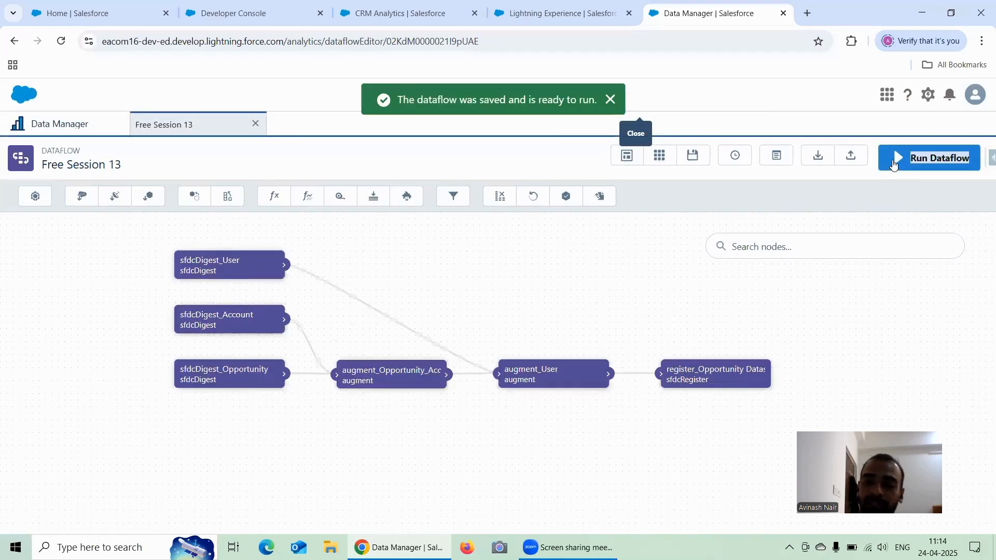
click(891, 163)
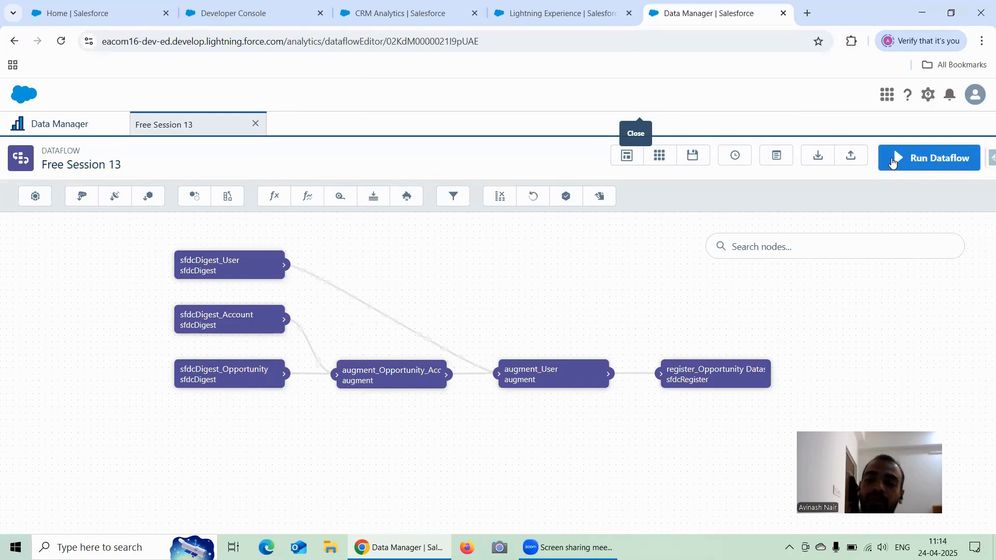
double_click(902, 163)
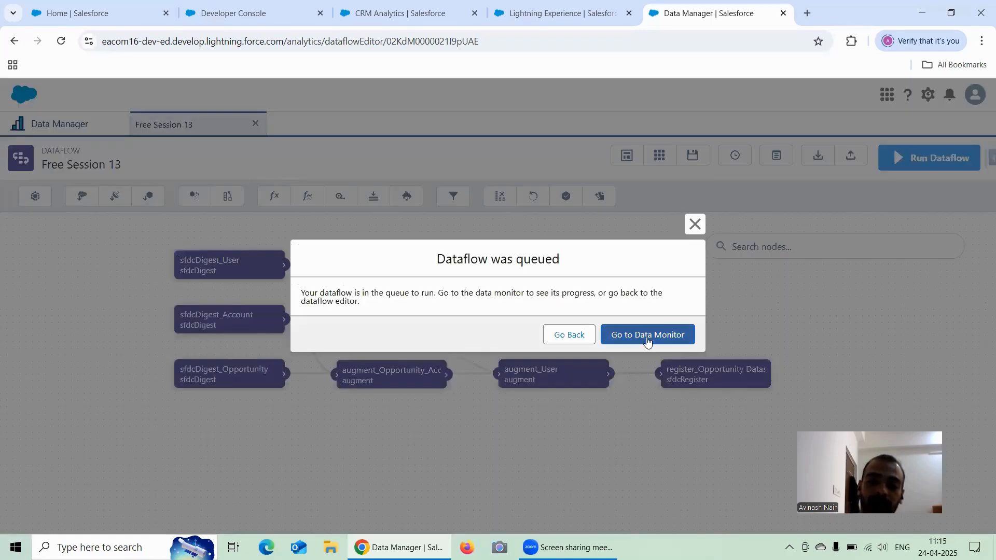
Go to the data monitor and refresh the job list to check the Free Session 13 run
click(647, 340)
click(964, 194)
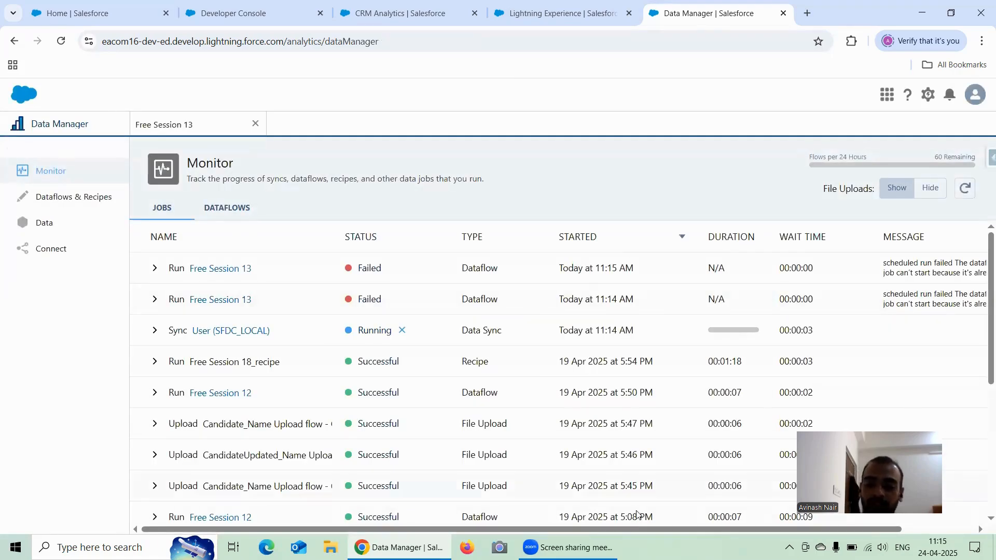
click(964, 190)
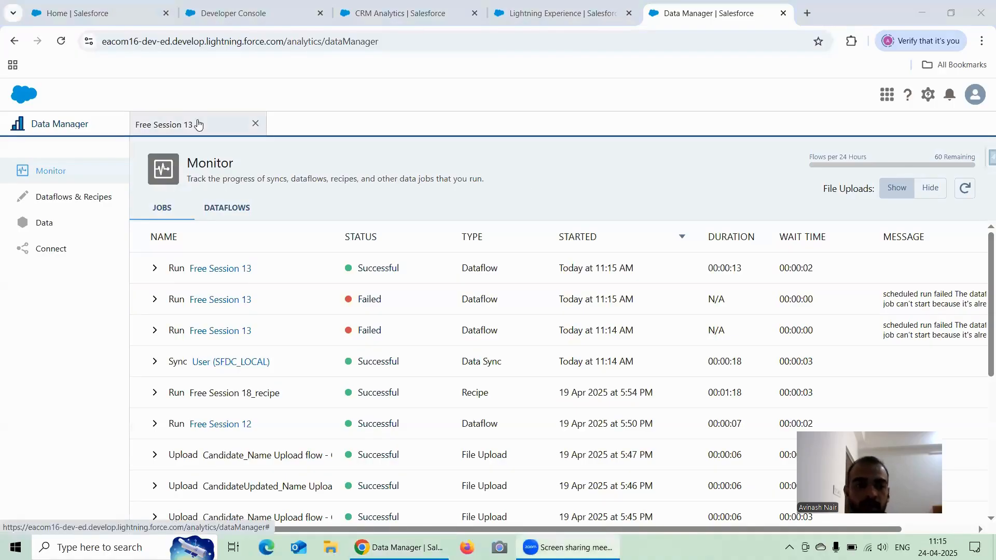
Return to the Free Session 13 dataflow and copy the alias Opportunity_Dataset_Build from its register node
click(197, 124)
click(722, 384)
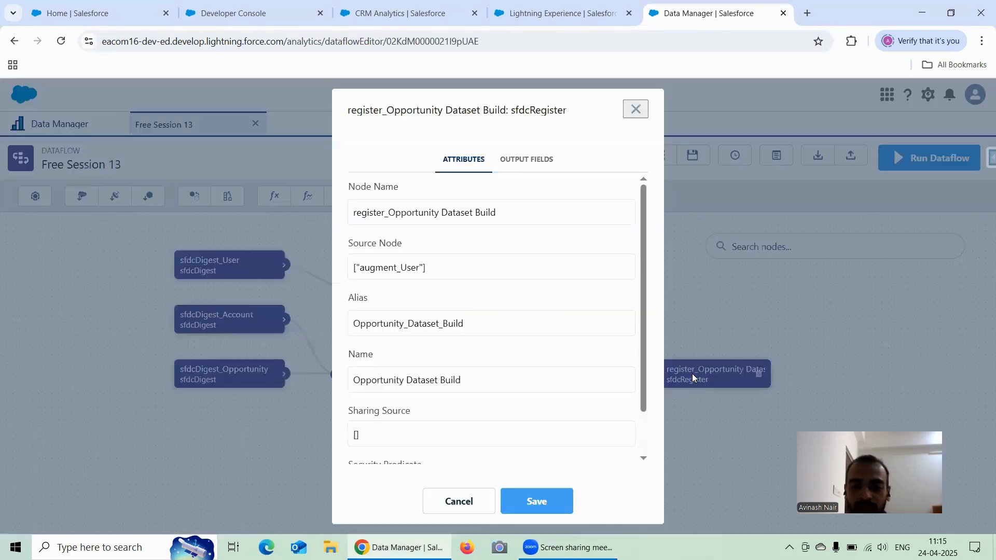
double_click(465, 323)
key(ctrl+c)
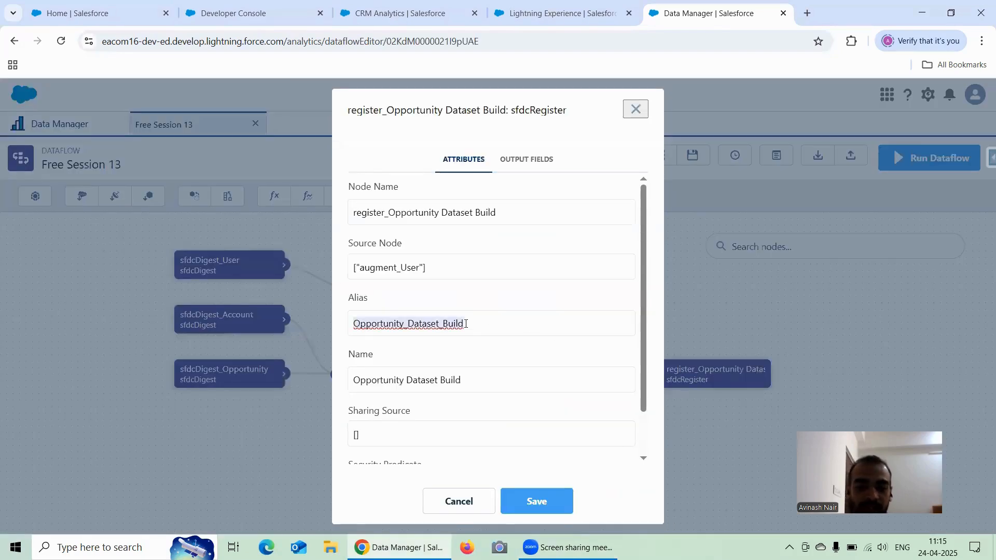
Close the register node's settings, search Analytics Studio for Opportunity_Dataset_Build and open the matching dataset as a new lens
click(634, 110)
click(412, 9)
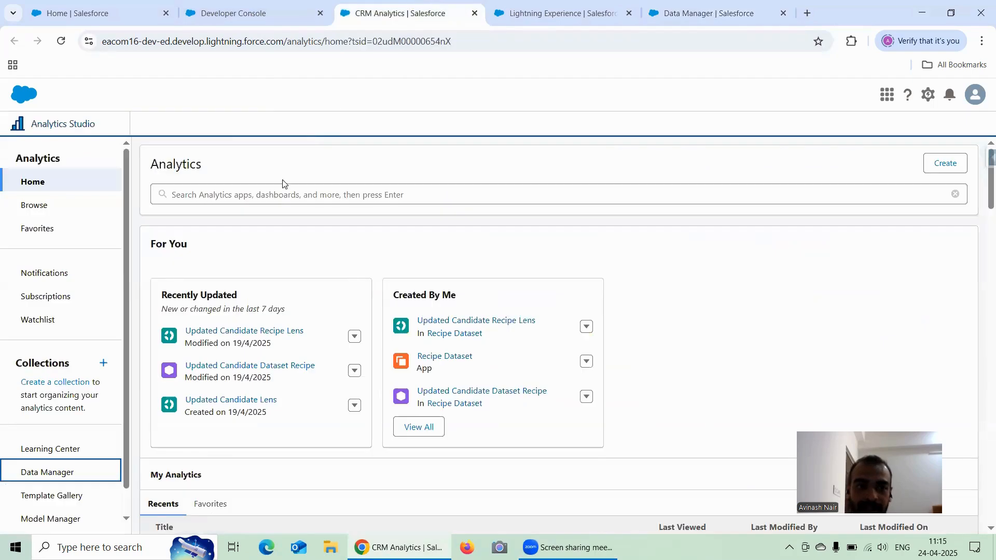
click(275, 194)
key(ctrl+v)
key(Return)
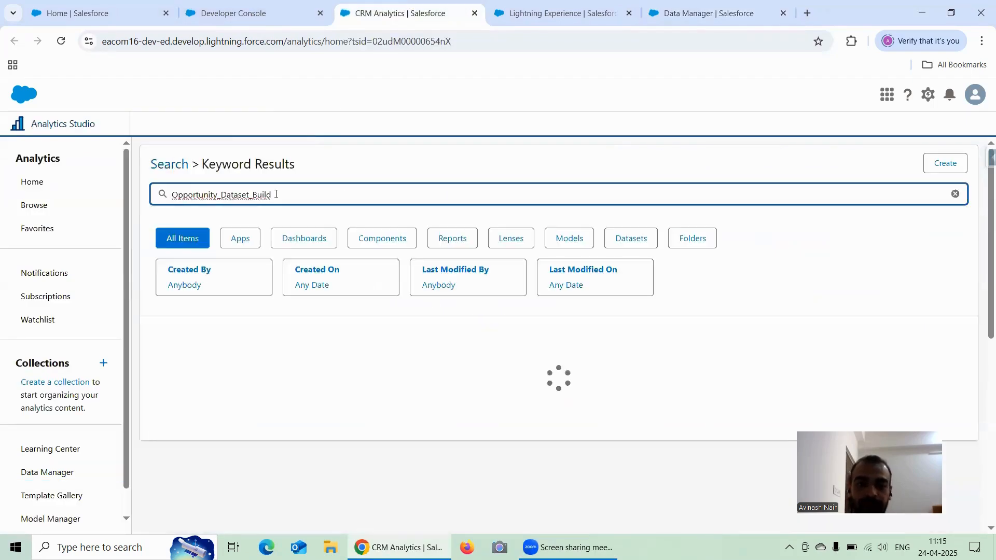
click(293, 412)
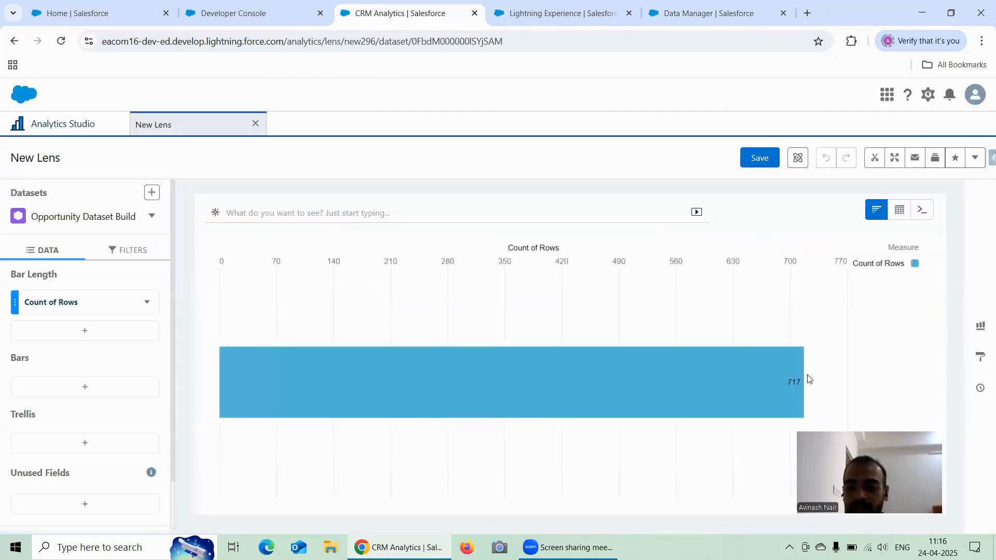
Compare the lens's row count with the Opportunity query's total rows in the Developer Console, and return to the lens
mouse_move(793, 388)
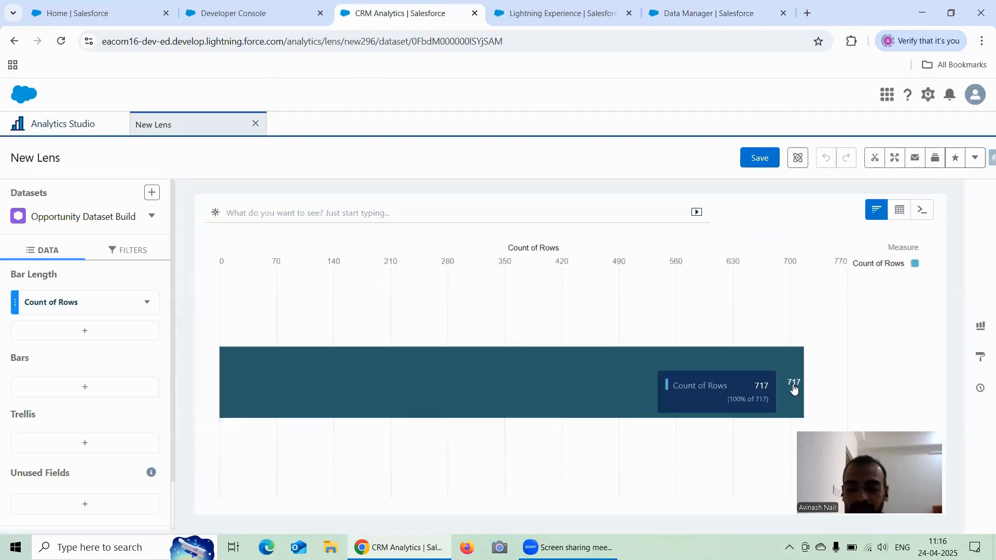
click(248, 12)
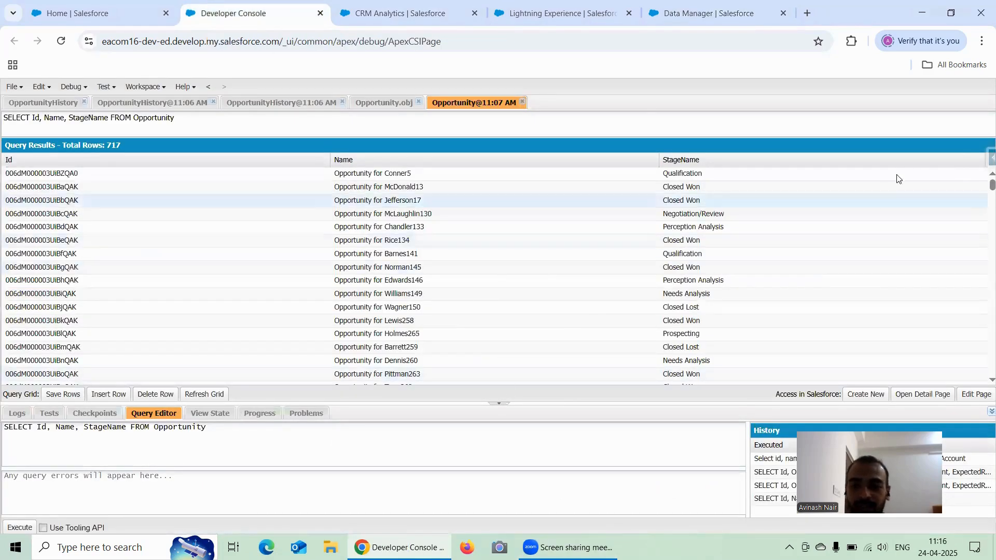
click(375, 14)
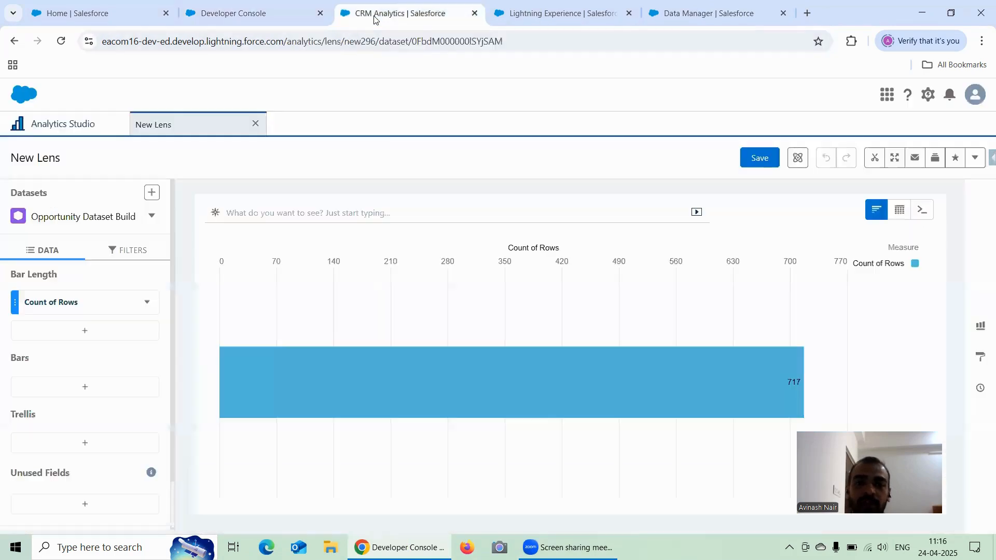
Group the lens's bars by Name and add Stage as the second grouping
click(77, 390)
scroll(251, 291, down, 1)
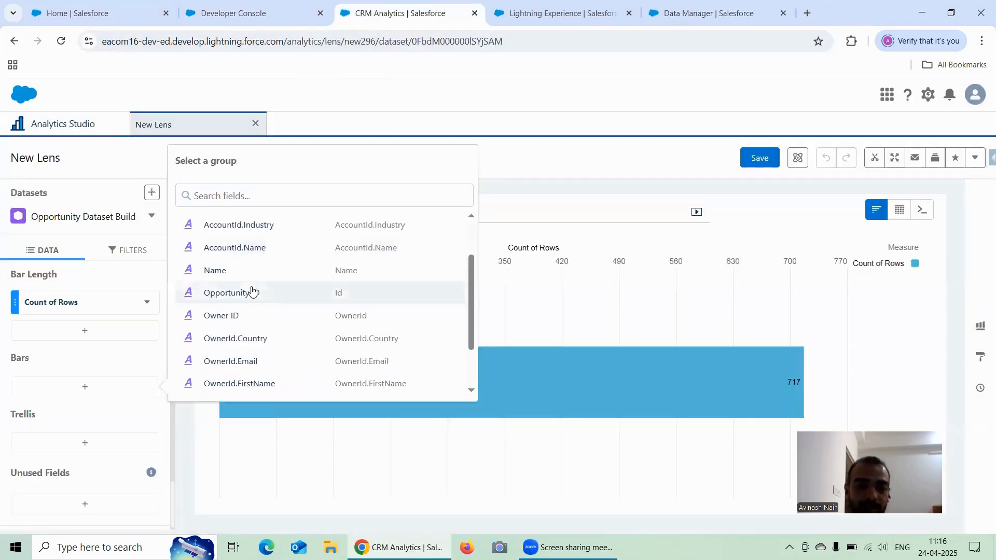
click(250, 277)
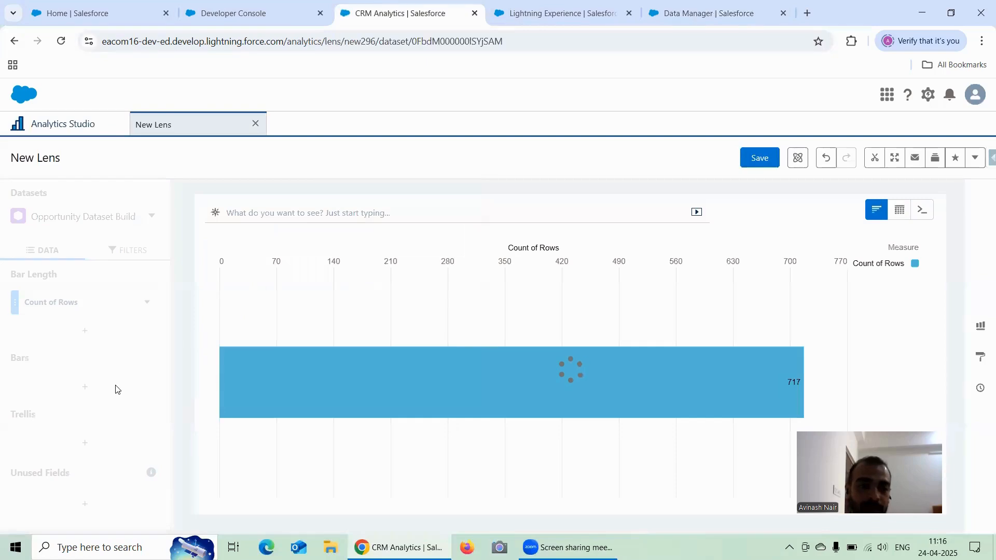
click(102, 413)
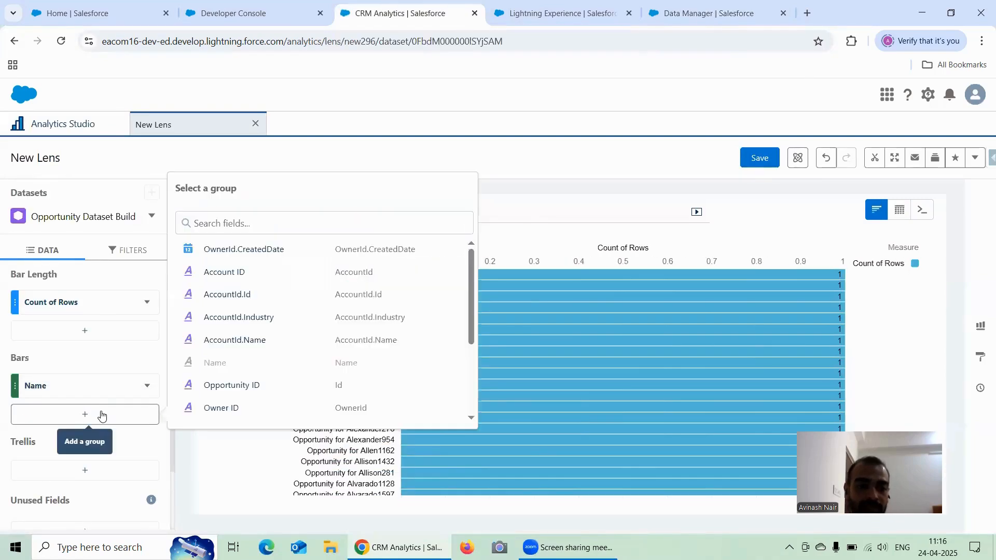
scroll(237, 364, down, 3)
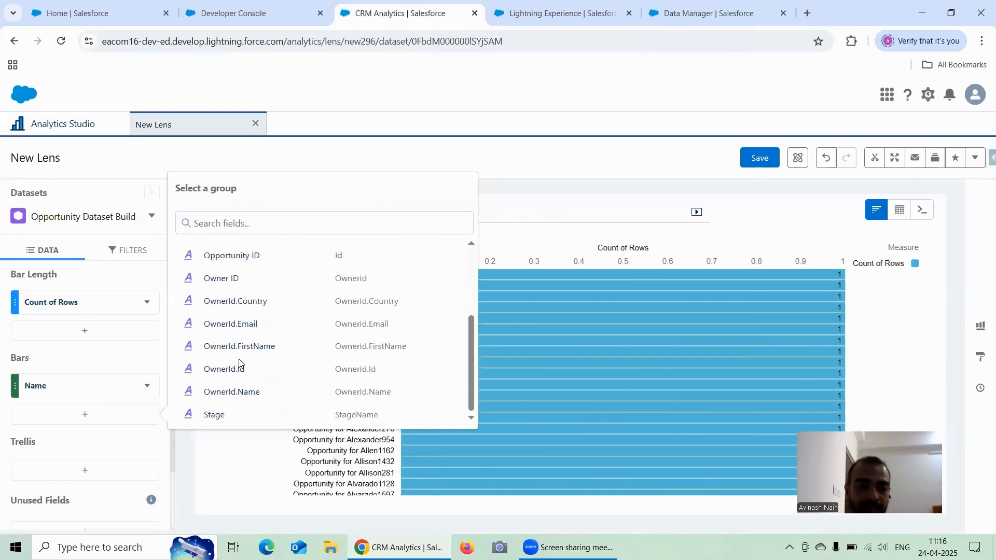
click(216, 413)
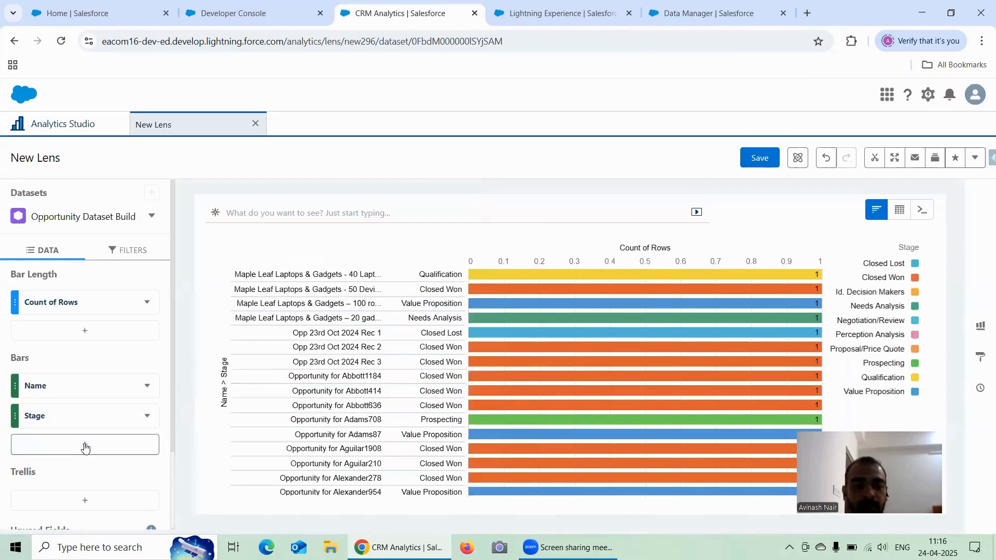
Add AccountId.Name and OwnerId.Name as further bar groupings in the lens
click(85, 444)
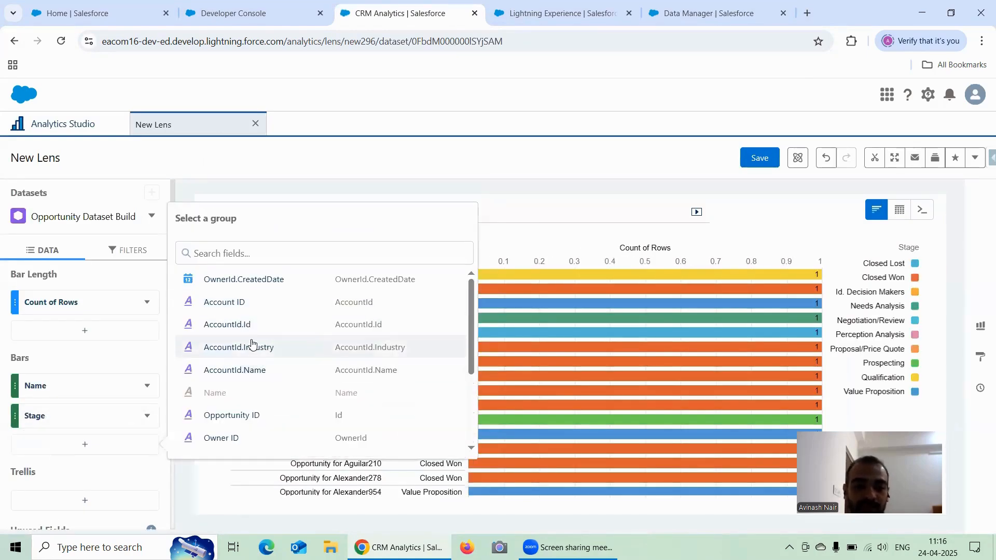
click(252, 371)
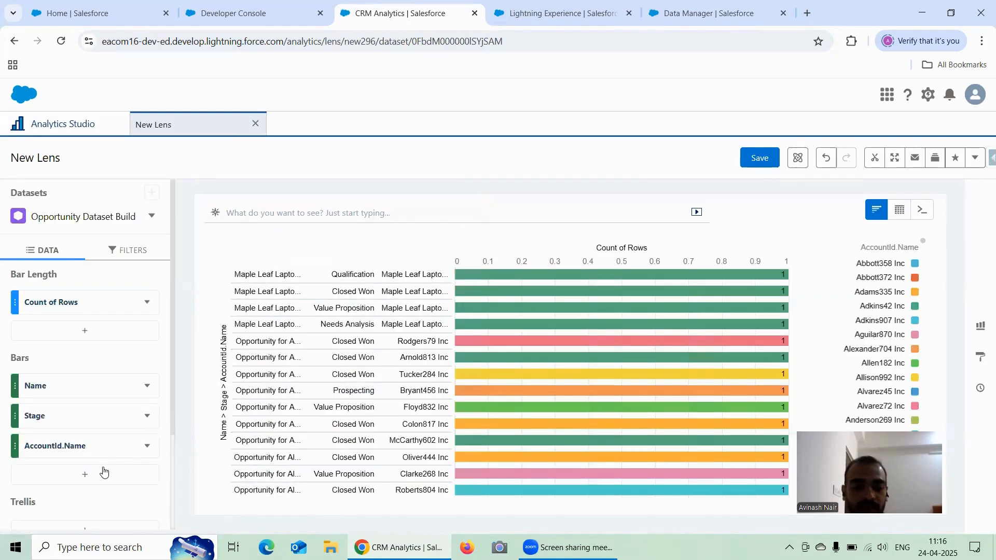
click(102, 472)
scroll(292, 374, down, 2)
scroll(292, 374, down, 1)
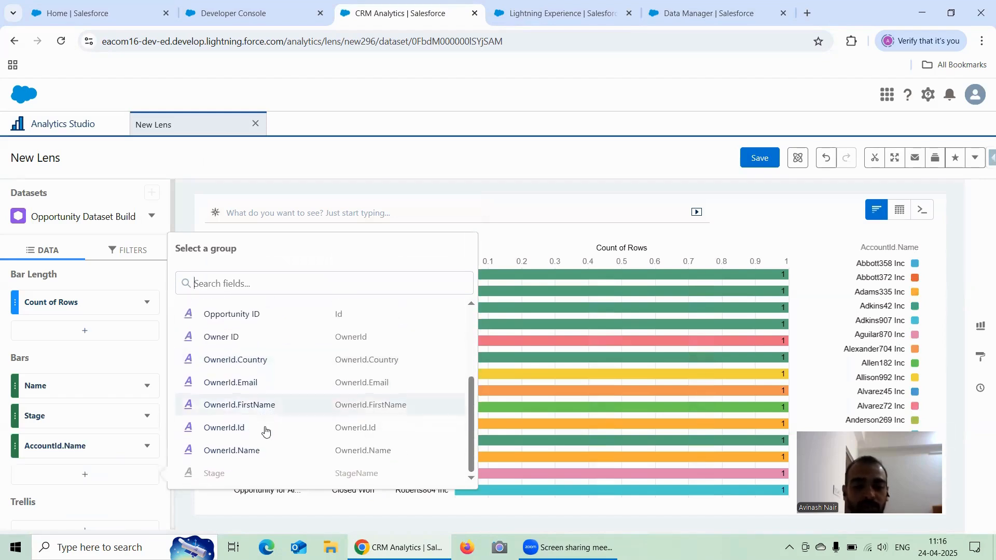
click(249, 457)
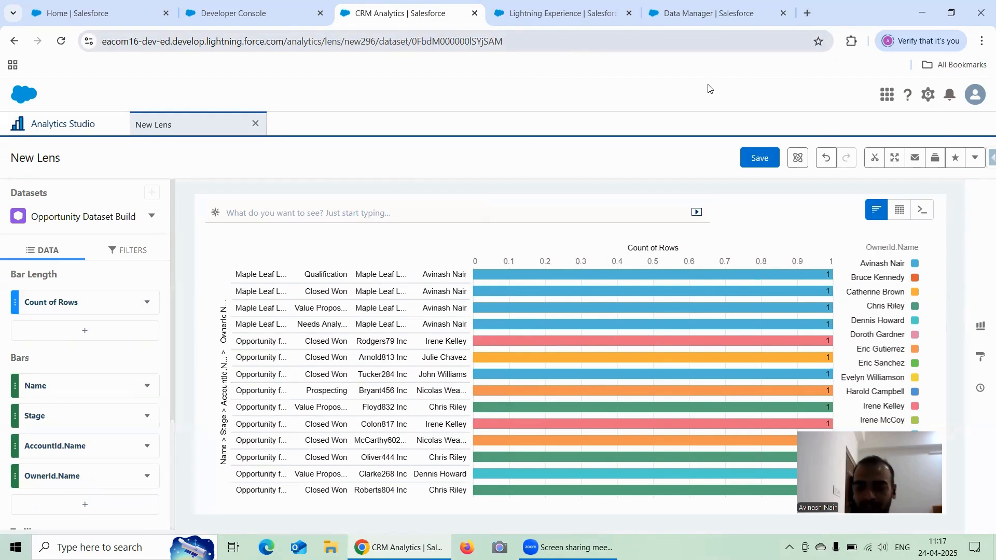
Return to the Free Session 13 dataflow and review its Opportunity, Account and User digest nodes
click(690, 13)
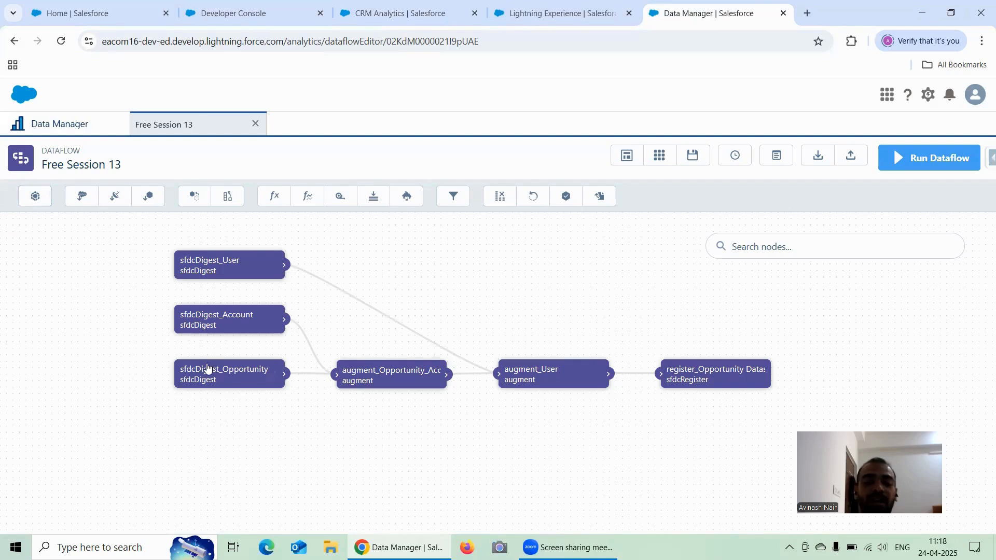
click(231, 382)
click(242, 326)
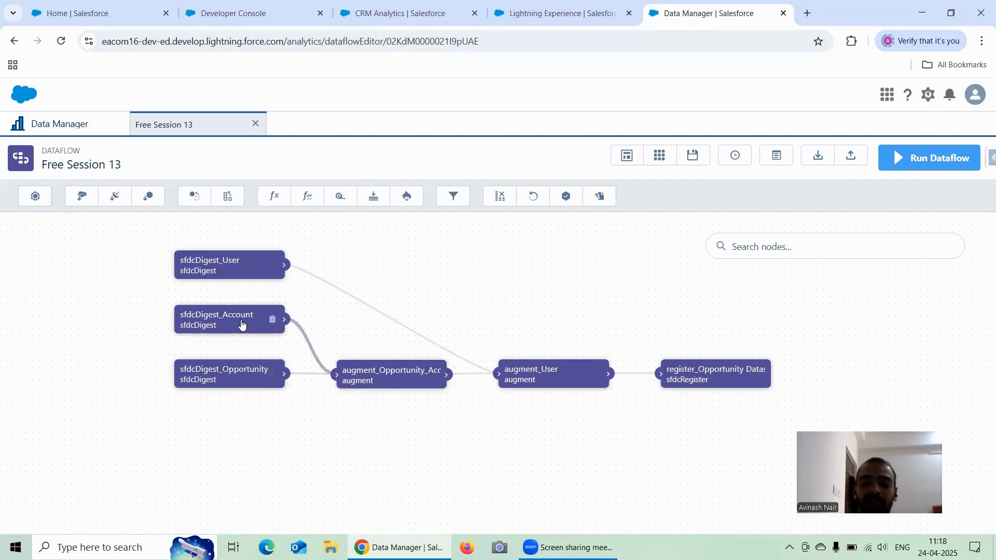
click(233, 272)
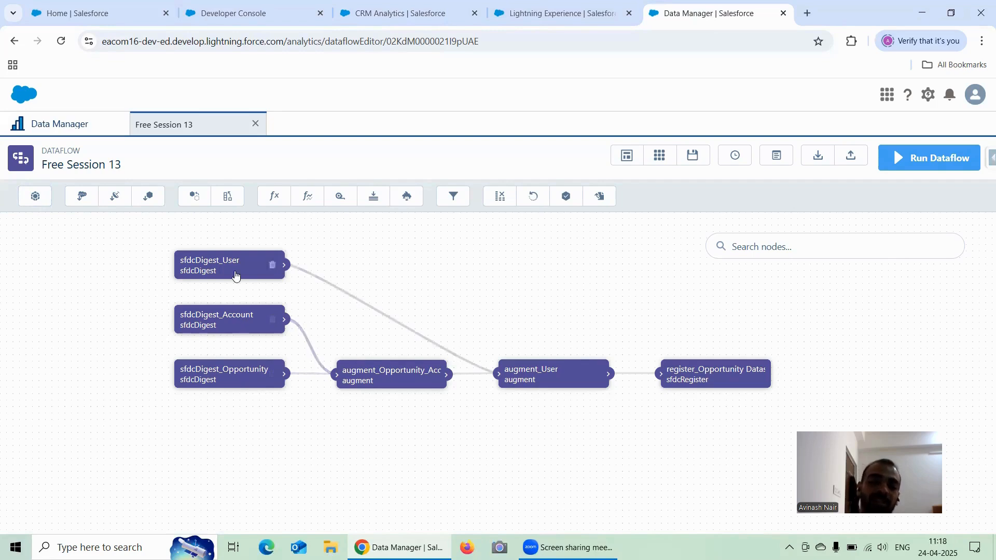
click(334, 318)
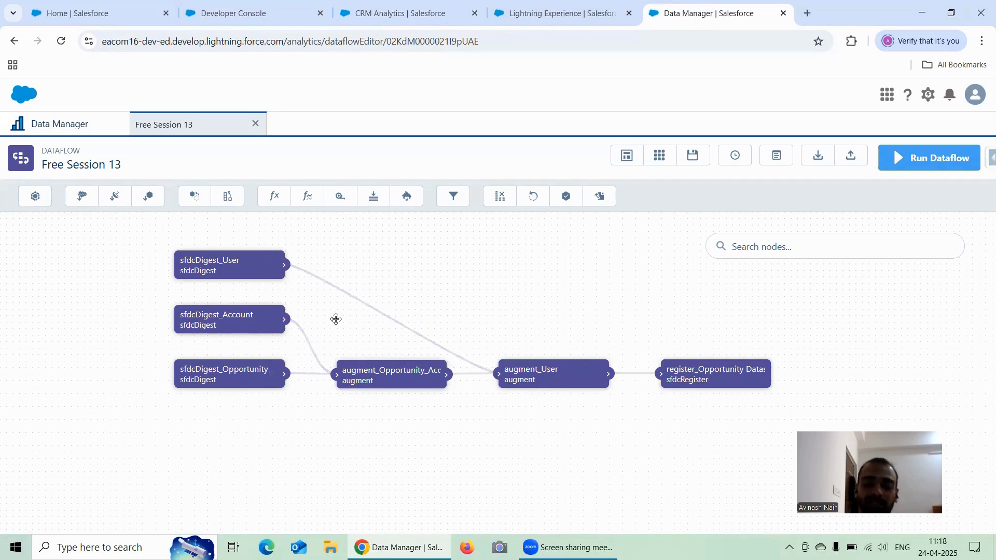